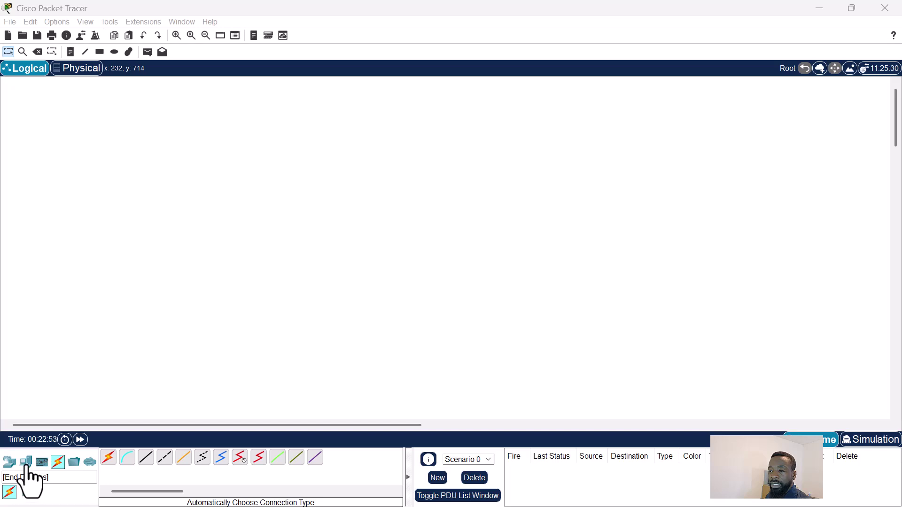
Step: Place two 2960 switches side by side in the lower-left area of the workspace
{"action": "left_click", "coordinate": [11, 464]}
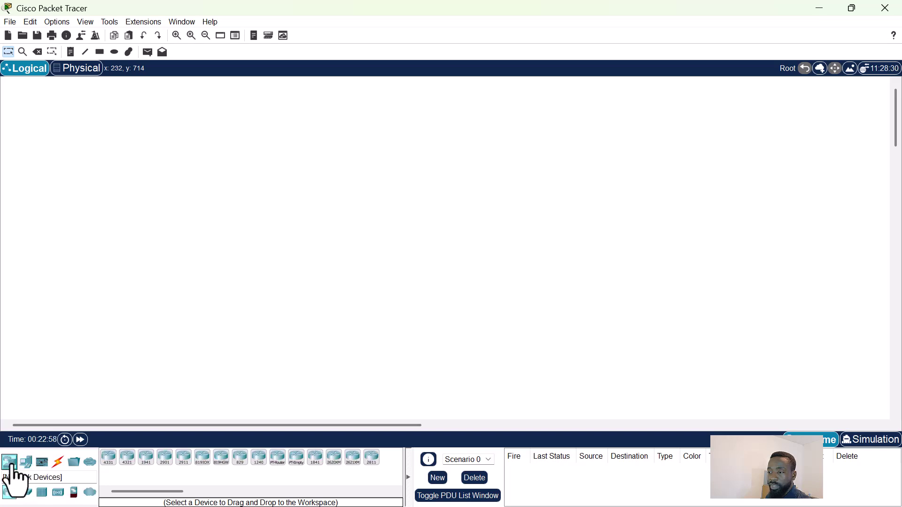
{"action": "left_click", "coordinate": [26, 492]}
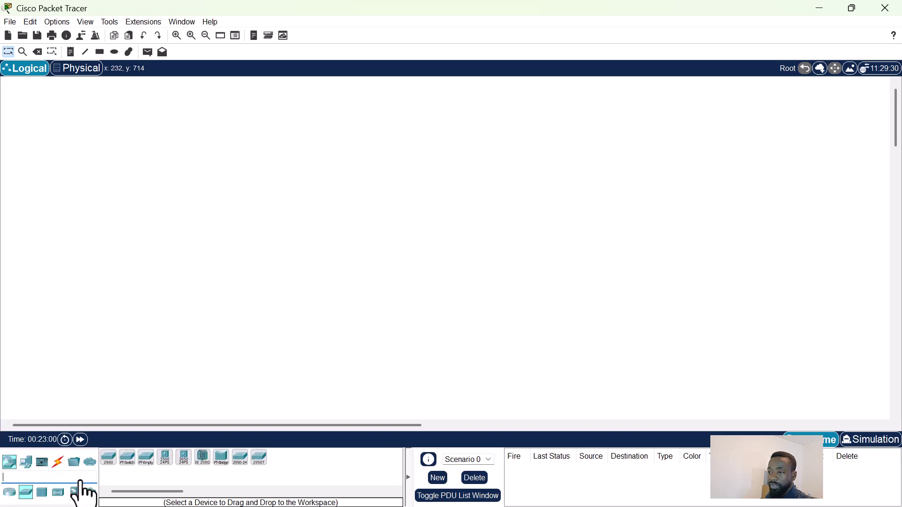
{"action": "left_click_drag", "start_coordinate": [109, 461], "coordinate": [88, 347]}
{"action": "left_click_drag", "start_coordinate": [110, 456], "coordinate": [93, 344]}
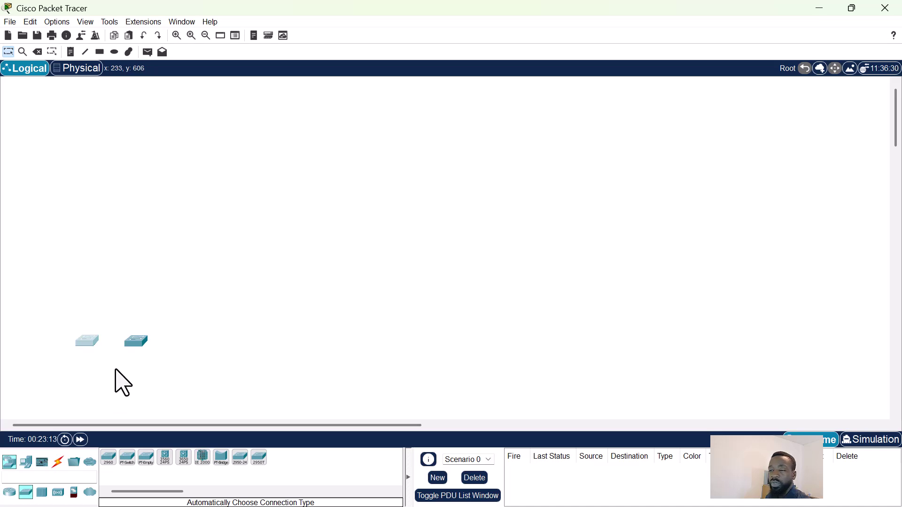
{"action": "mouse_move", "coordinate": [64, 310]}
{"action": "left_mouse_down"}
{"action": "mouse_move", "coordinate": [173, 386]}
{"action": "mouse_move", "coordinate": [70, 301]}
{"action": "left_mouse_up"}
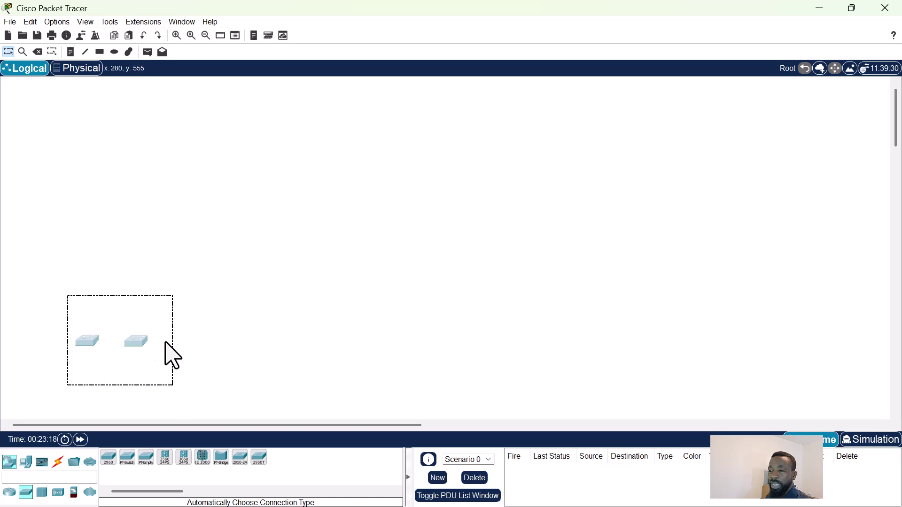
{"action": "left_click", "coordinate": [184, 351]}
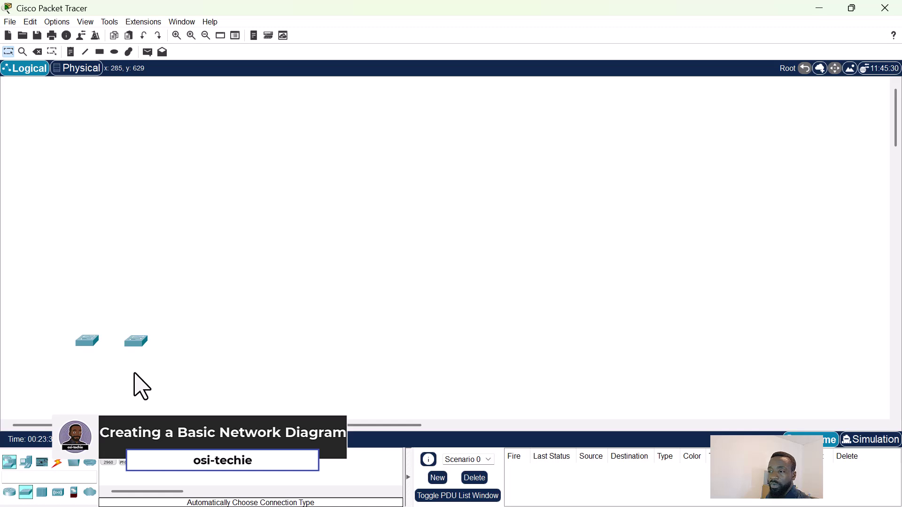
Step: Add a PC and a laptop side by side below the first switch
{"action": "left_click", "coordinate": [24, 467]}
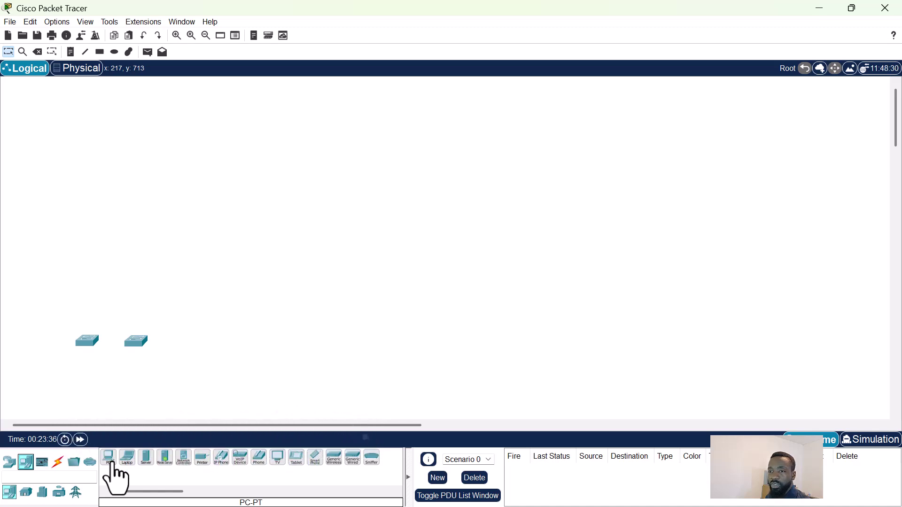
{"action": "left_click_drag", "start_coordinate": [111, 465], "coordinate": [86, 404]}
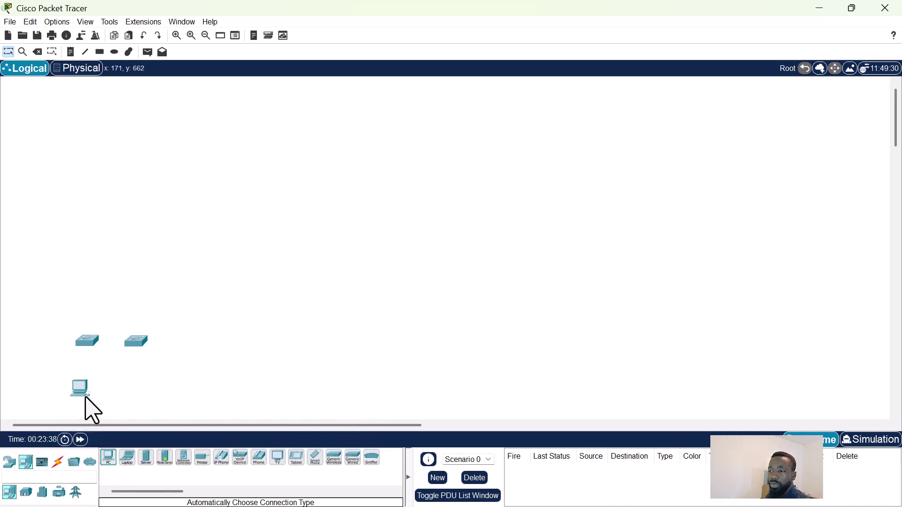
{"action": "left_click_drag", "start_coordinate": [126, 459], "coordinate": [107, 395]}
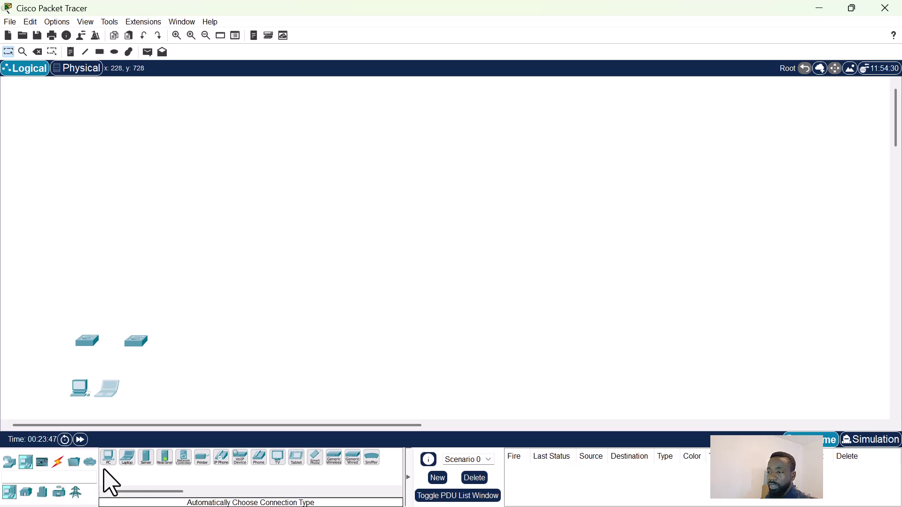
Step: Add a 3504 wireless LAN controller beside the laptop and dismiss its device window
{"action": "left_click", "coordinate": [10, 464]}
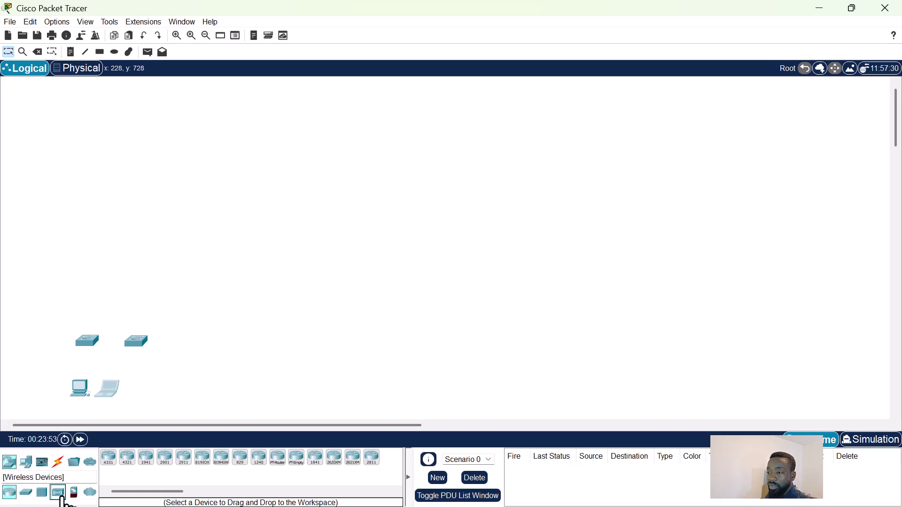
{"action": "left_click", "coordinate": [60, 495]}
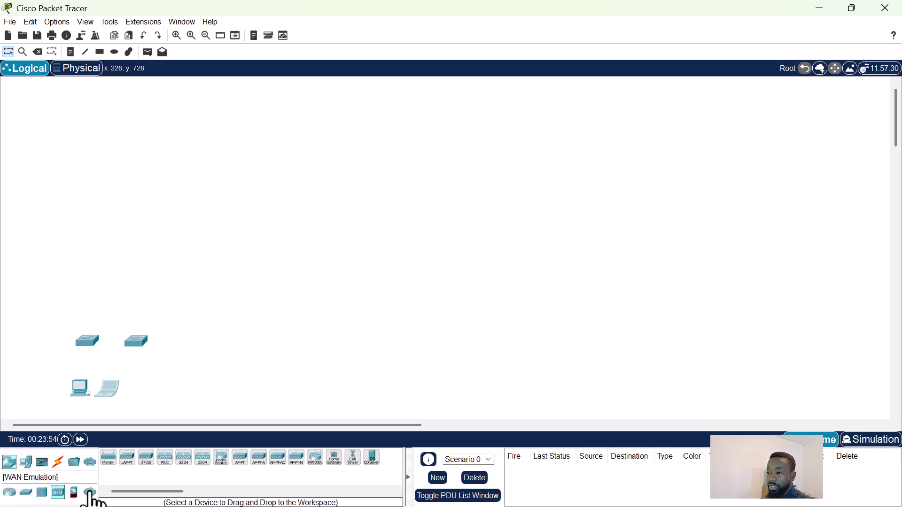
{"action": "left_click", "coordinate": [183, 458]}
{"action": "left_click", "coordinate": [145, 397]}
{"action": "left_click_drag", "start_coordinate": [144, 397], "coordinate": [140, 386]}
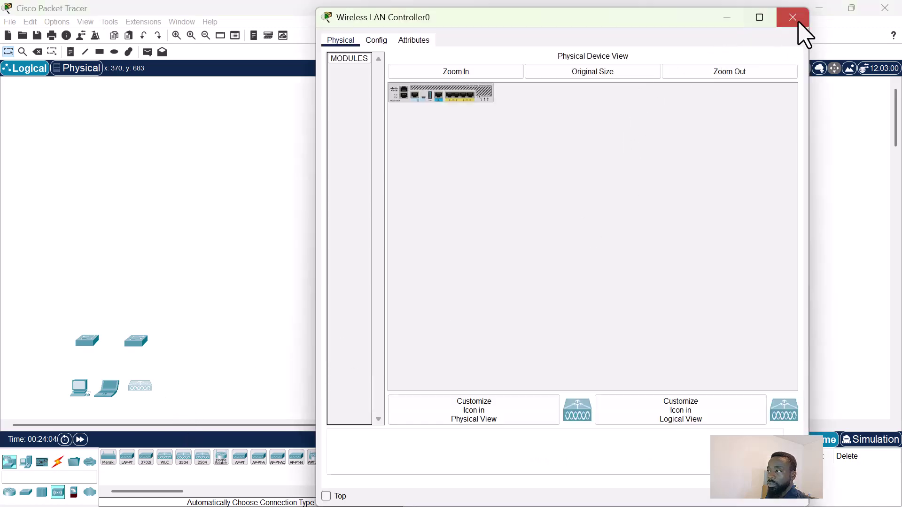
{"action": "left_click", "coordinate": [793, 17]}
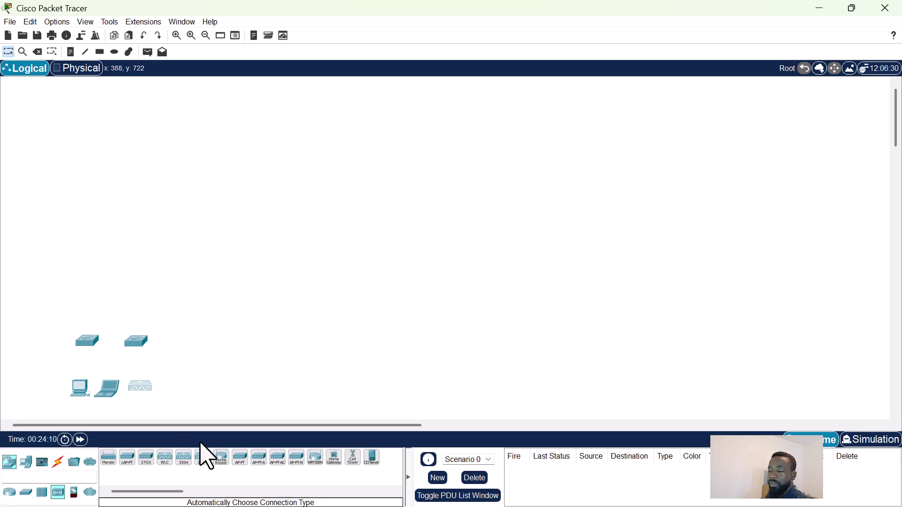
{"action": "left_click", "coordinate": [186, 379]}
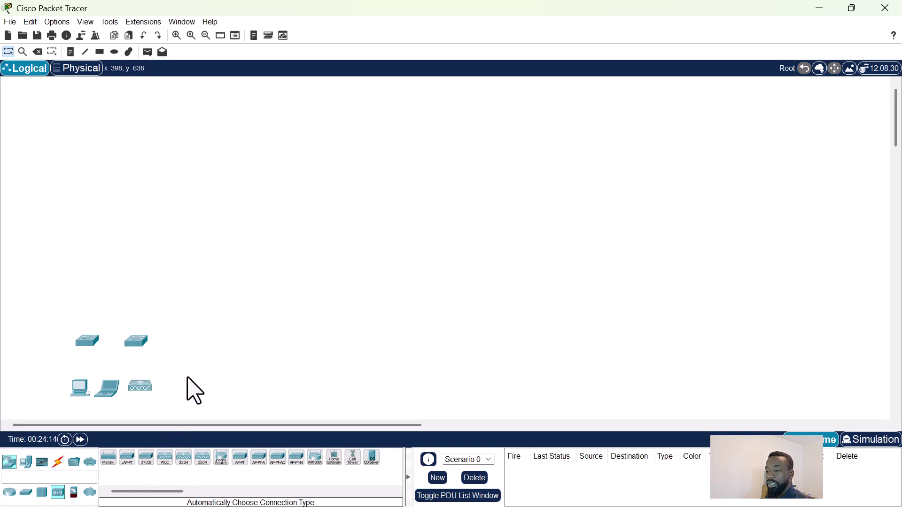
Step: Position a security camera beside the wireless controller and shift both switches slightly right above the end devices
{"action": "left_click_drag", "start_coordinate": [306, 298], "coordinate": [259, 330]}
{"action": "left_click_drag", "start_coordinate": [217, 350], "coordinate": [174, 383]}
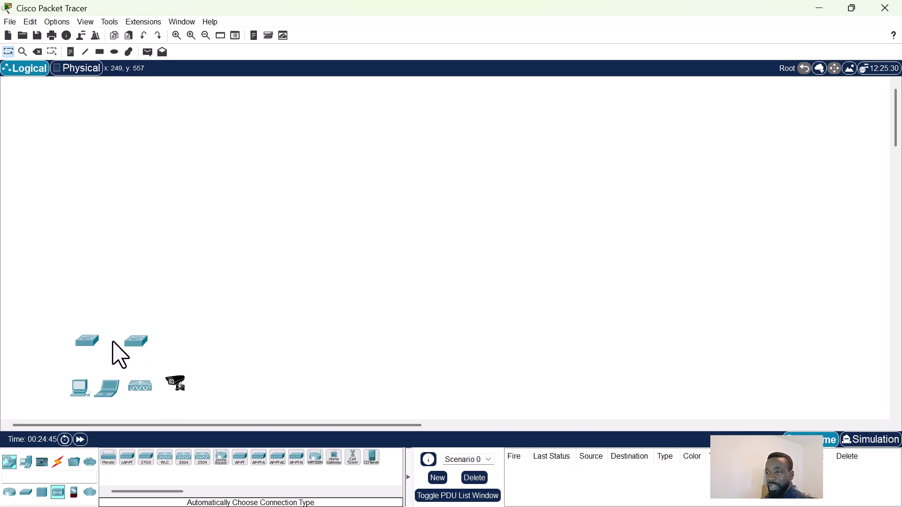
{"action": "left_click_drag", "start_coordinate": [77, 319], "coordinate": [149, 343]}
{"action": "left_click", "coordinate": [192, 354]}
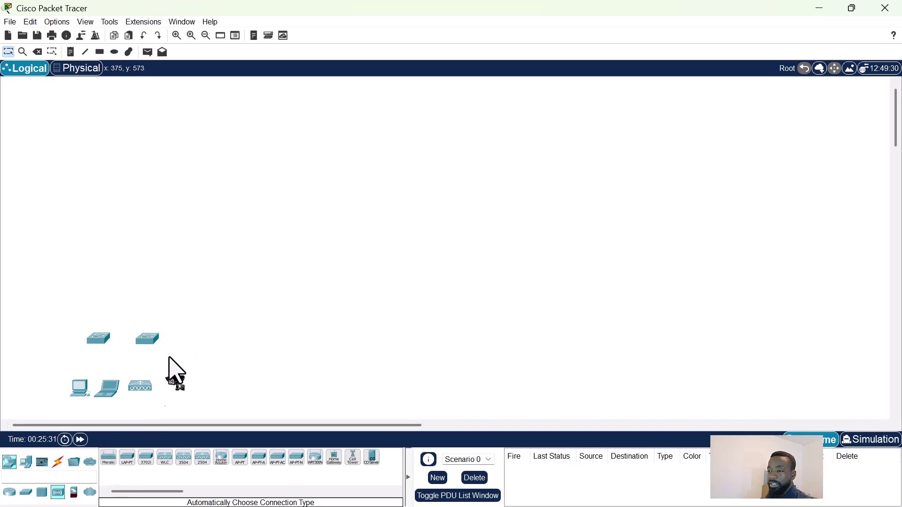
Step: Connect the PC and the laptop to the left switch using automatically chosen cables
{"action": "left_click", "coordinate": [57, 465]}
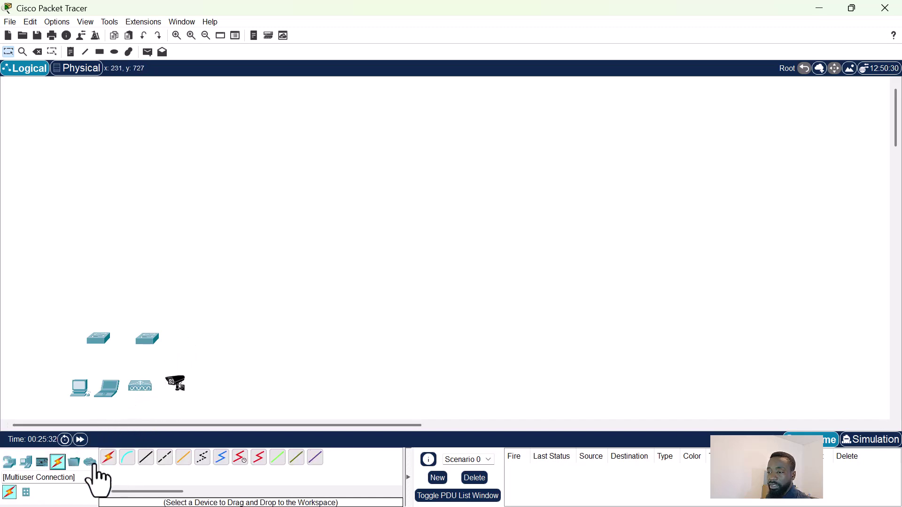
{"action": "left_click", "coordinate": [108, 457]}
{"action": "left_click", "coordinate": [79, 389]}
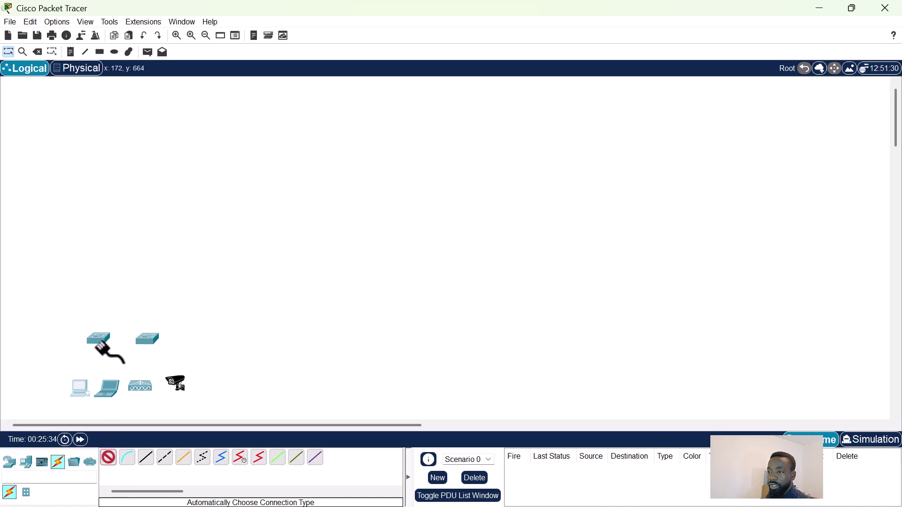
{"action": "left_click", "coordinate": [98, 339]}
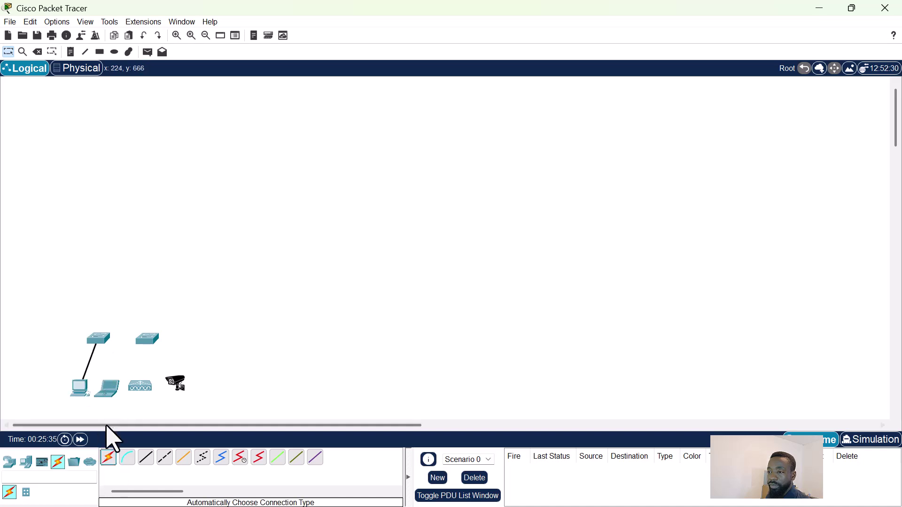
{"action": "left_click", "coordinate": [108, 458]}
{"action": "left_click", "coordinate": [106, 388]}
{"action": "left_click", "coordinate": [99, 339]}
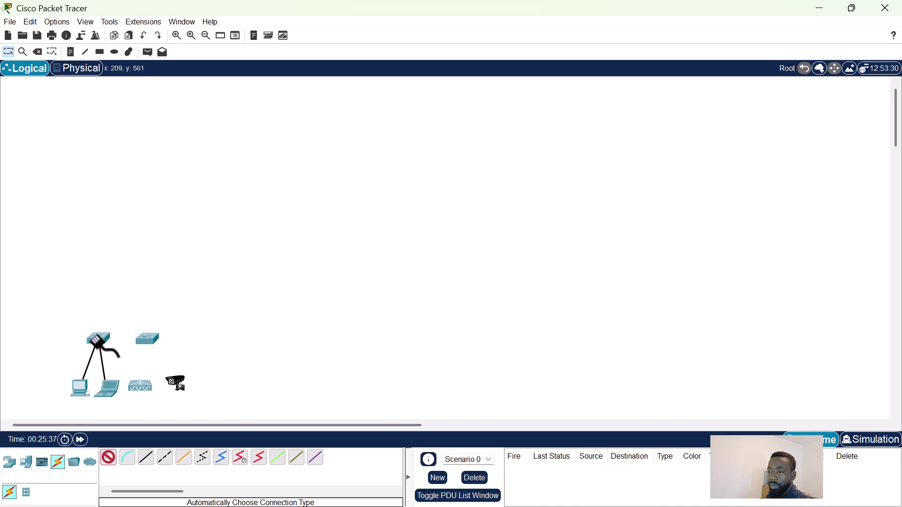
Step: Connect the wireless controller and the camera to the right switch using automatically chosen cables
{"action": "left_click", "coordinate": [108, 458]}
{"action": "left_click", "coordinate": [139, 387]}
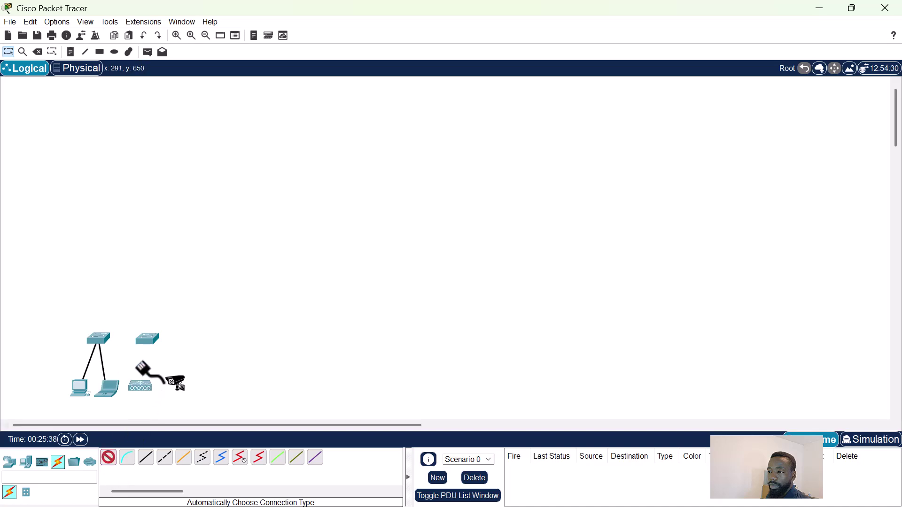
{"action": "left_click", "coordinate": [147, 339]}
{"action": "left_click", "coordinate": [111, 452]}
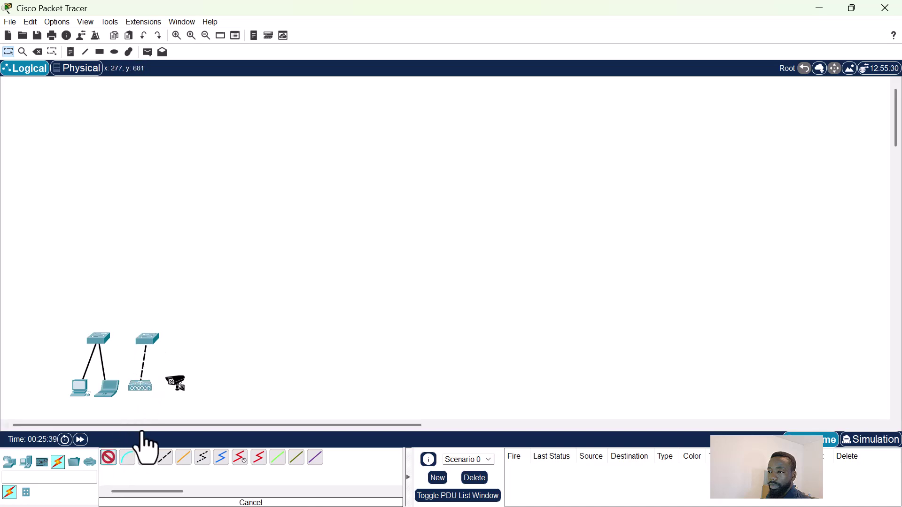
{"action": "left_click", "coordinate": [172, 382]}
{"action": "left_click", "coordinate": [150, 338]}
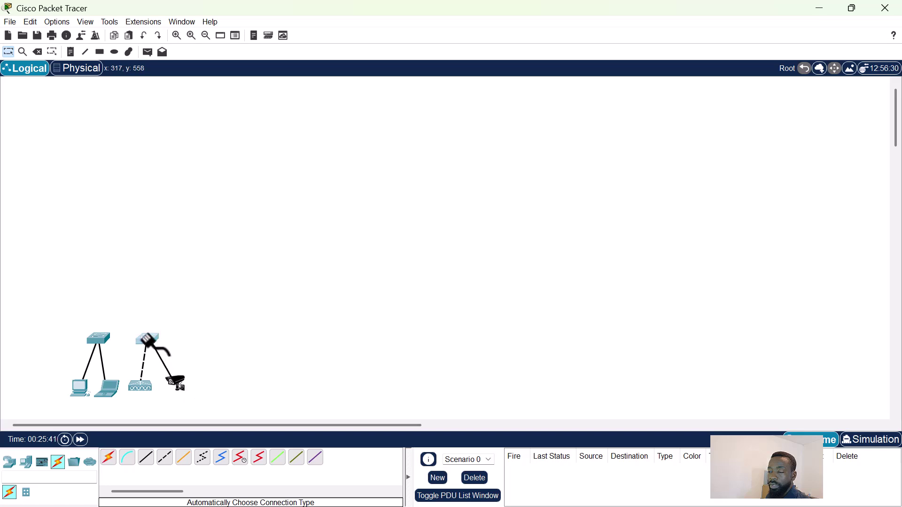
Step: Link the two switches to each other with two automatically chosen cables
{"action": "left_click", "coordinate": [109, 462]}
{"action": "left_click", "coordinate": [99, 338]}
{"action": "left_click", "coordinate": [150, 339]}
{"action": "left_click", "coordinate": [108, 458]}
{"action": "left_click", "coordinate": [101, 336]}
{"action": "left_click", "coordinate": [141, 340]}
Step: Move the whole group of switches and end devices slightly up and to the left
{"action": "left_click_drag", "start_coordinate": [61, 303], "coordinate": [188, 408]}
{"action": "left_click_drag", "start_coordinate": [149, 341], "coordinate": [142, 333]}
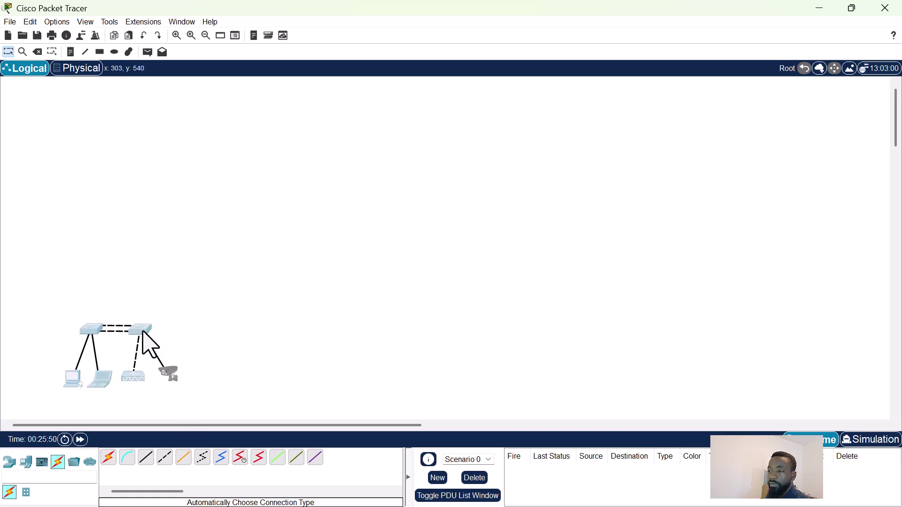
{"action": "left_click", "coordinate": [196, 384]}
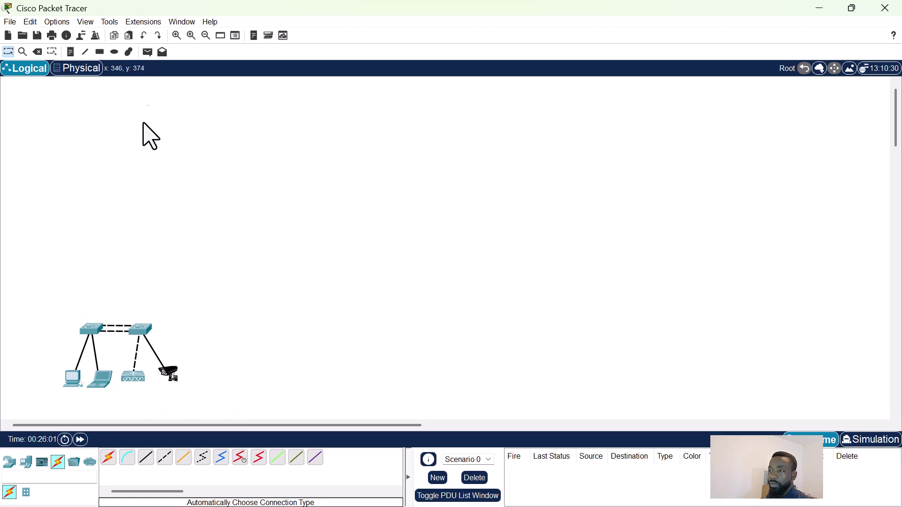
Step: Add a text note reading "Ground Floor" and place it centred below the device group
{"action": "left_click", "coordinate": [71, 52]}
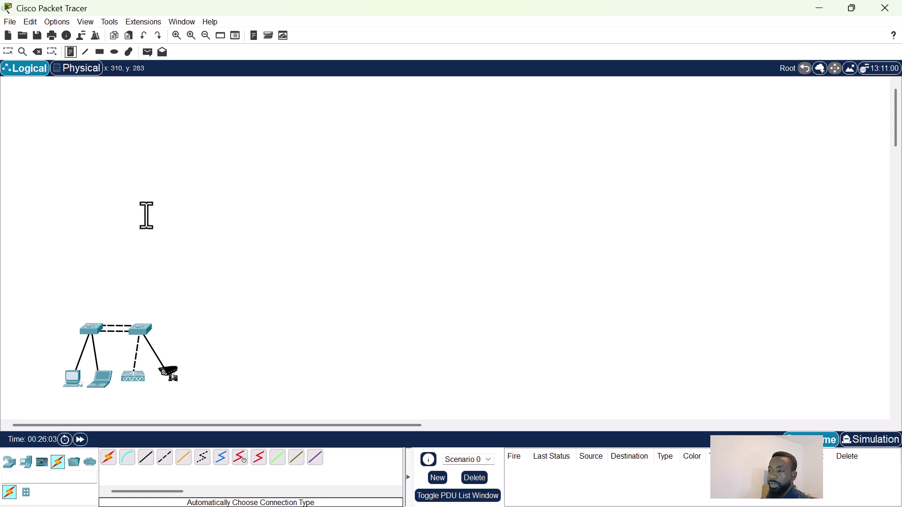
{"action": "left_click", "coordinate": [123, 246]}
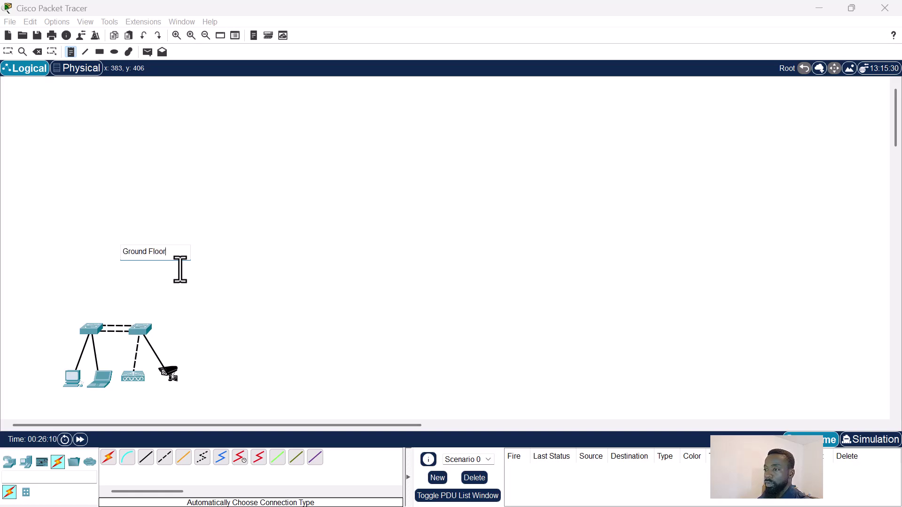
{"action": "left_click", "coordinate": [6, 54]}
{"action": "left_click_drag", "start_coordinate": [146, 254], "coordinate": [117, 421]}
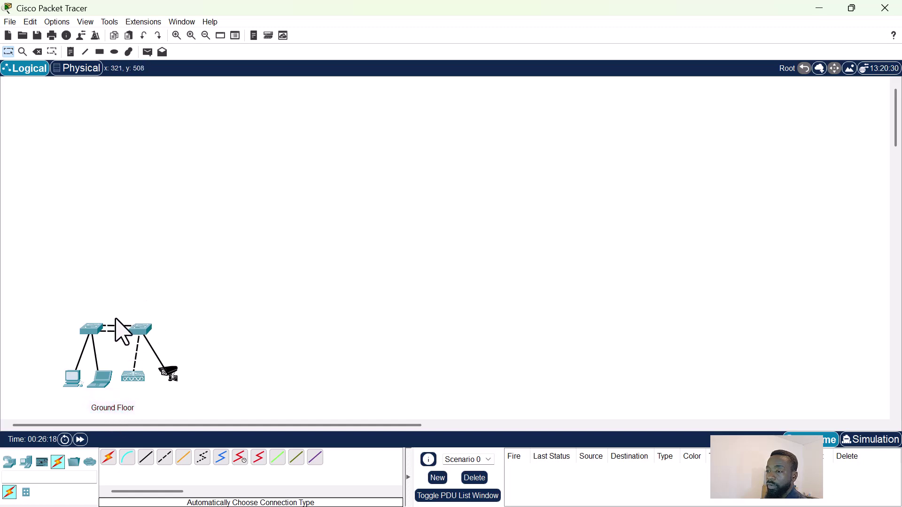
Step: Duplicate the ground floor device group without its label and place the copy to its right at the same height
{"action": "left_click_drag", "start_coordinate": [44, 293], "coordinate": [200, 389]}
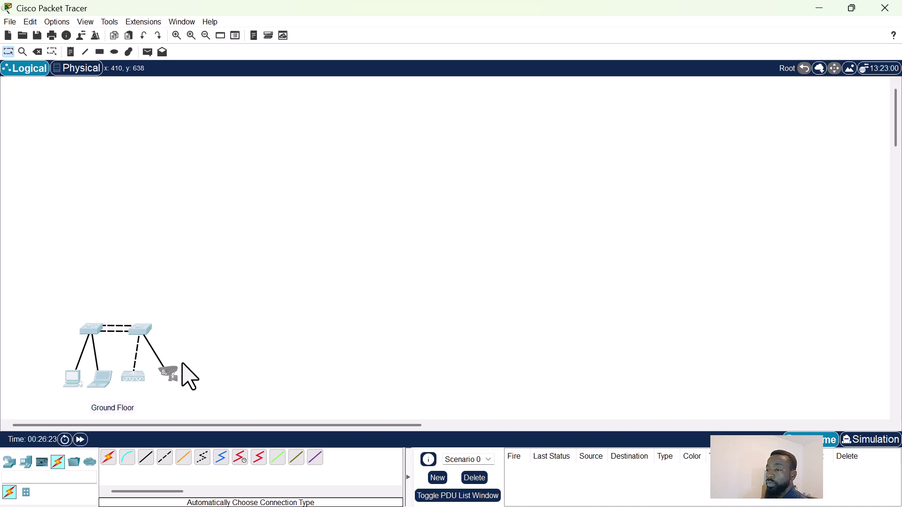
{"action": "key", "text": "ctrl+c"}
{"action": "key", "text": "ctrl+v"}
{"action": "left_click_drag", "start_coordinate": [136, 307], "coordinate": [291, 327]}
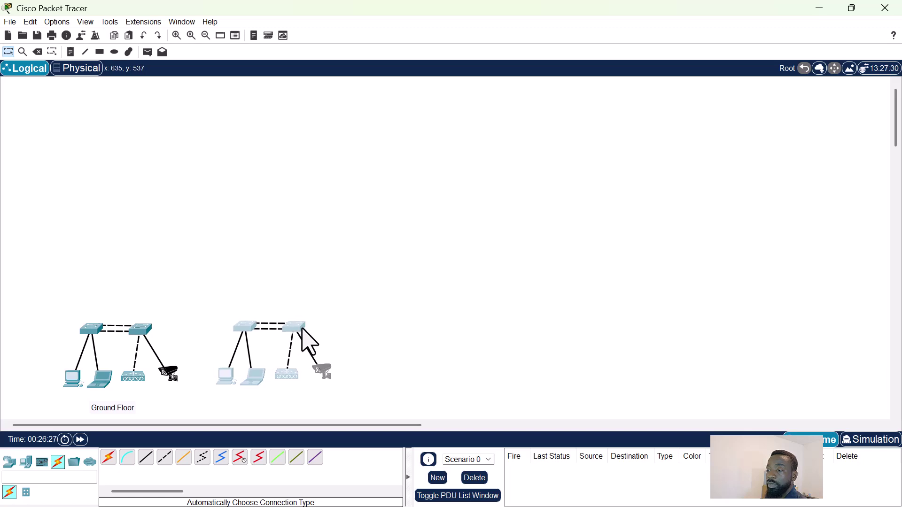
Step: Paste three more copies of the device group and line them up in a row to the right of the second group
{"action": "key", "text": "ctrl+v"}
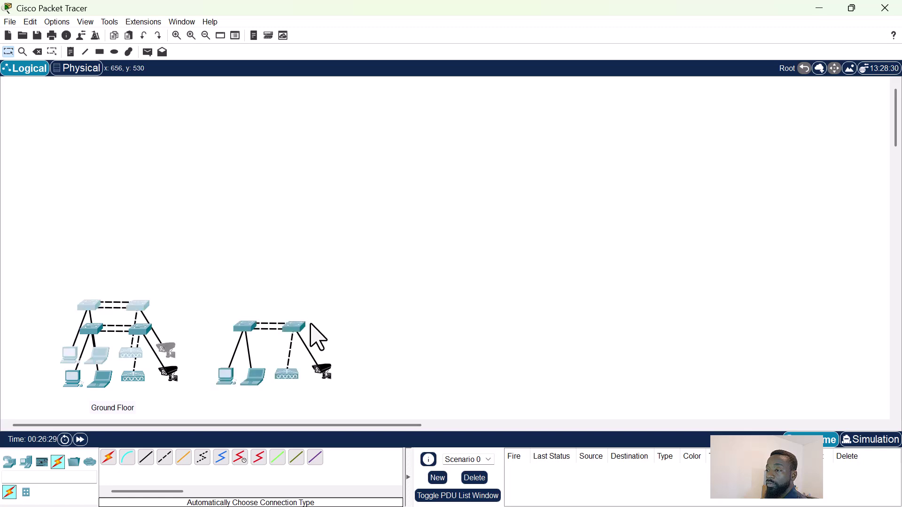
{"action": "left_click_drag", "start_coordinate": [146, 305], "coordinate": [176, 316]}
{"action": "left_click_drag", "start_coordinate": [397, 323], "coordinate": [458, 327]}
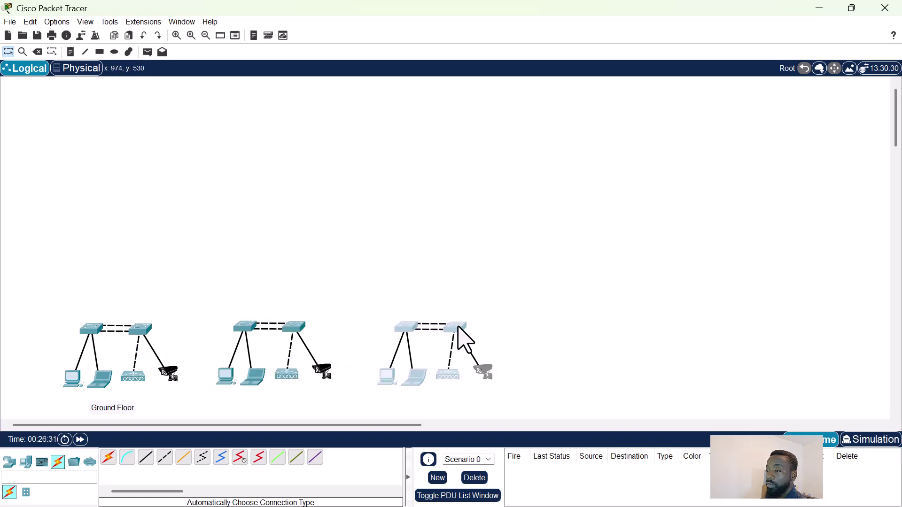
{"action": "key", "text": "ctrl+v"}
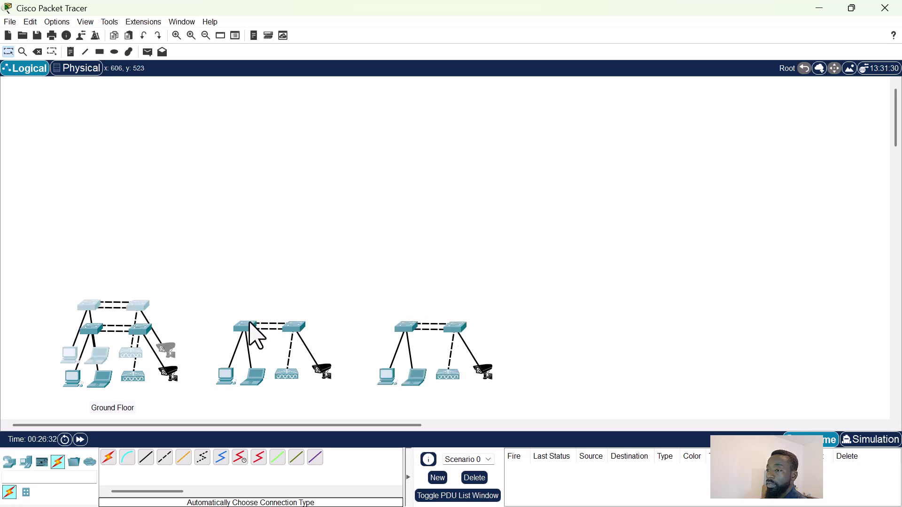
{"action": "left_click_drag", "start_coordinate": [277, 308], "coordinate": [606, 328]}
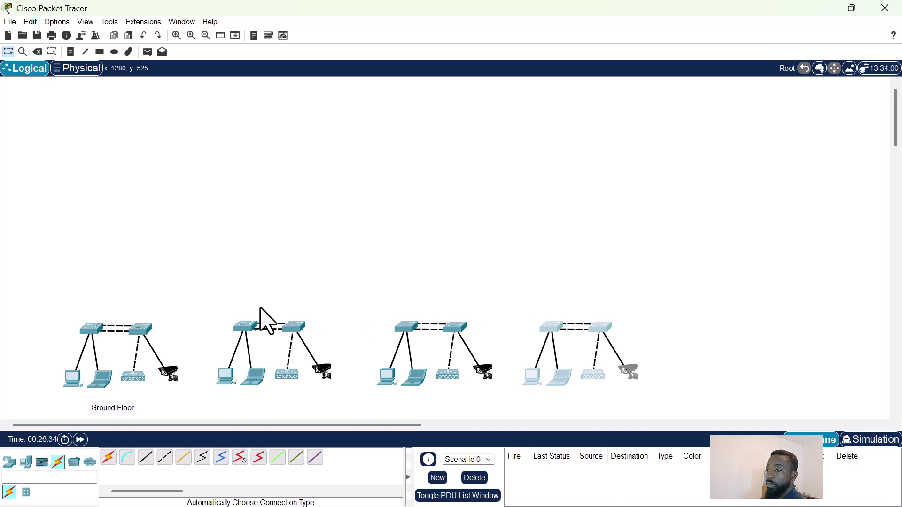
{"action": "key", "text": "ctrl+v"}
{"action": "left_click_drag", "start_coordinate": [156, 325], "coordinate": [756, 328]}
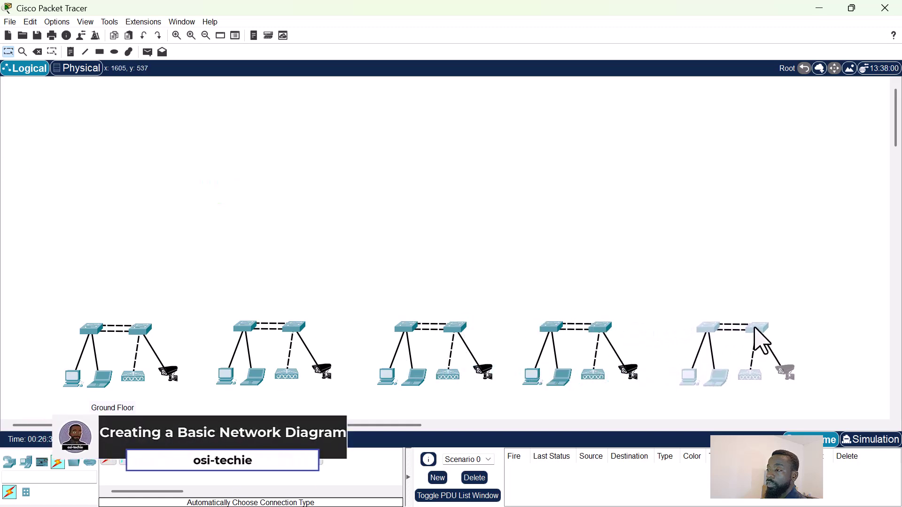
{"action": "left_click", "coordinate": [480, 257]}
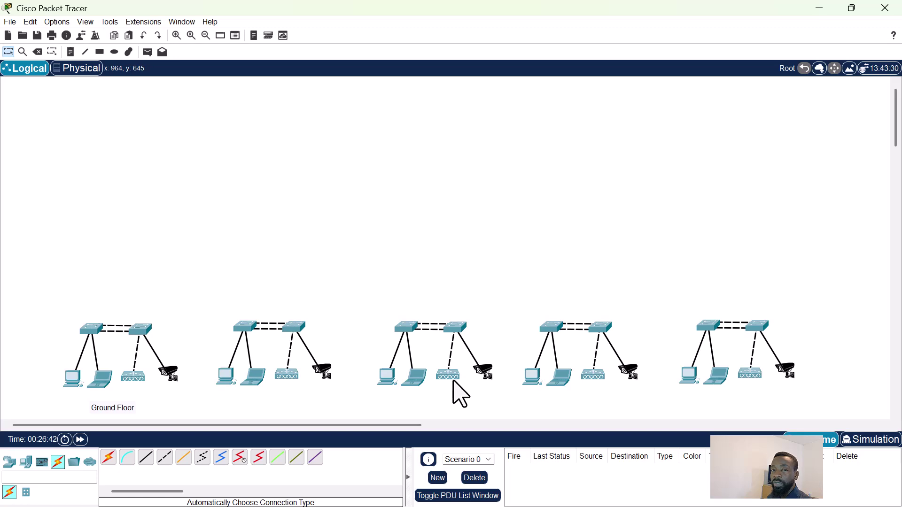
Step: Label the four copied device groups "1st Floor", "2nd Floor", "3rd Floor" and "4th Floor" with text notes below them
{"action": "mouse_move", "coordinate": [454, 381]}
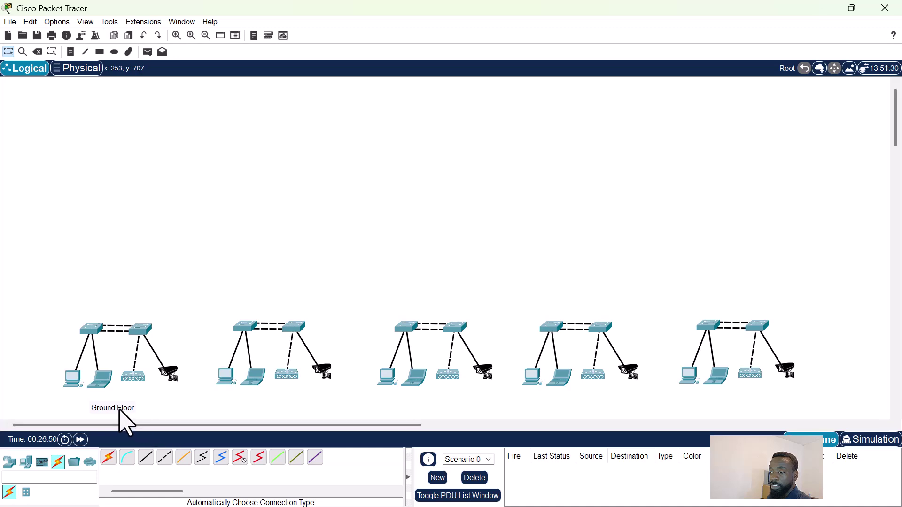
{"action": "key", "text": "ctrl+v"}
{"action": "left_click_drag", "start_coordinate": [132, 386], "coordinate": [289, 411]}
{"action": "key", "text": "ctrl+v"}
{"action": "left_click_drag", "start_coordinate": [131, 386], "coordinate": [441, 417]}
{"action": "key", "text": "ctrl+v"}
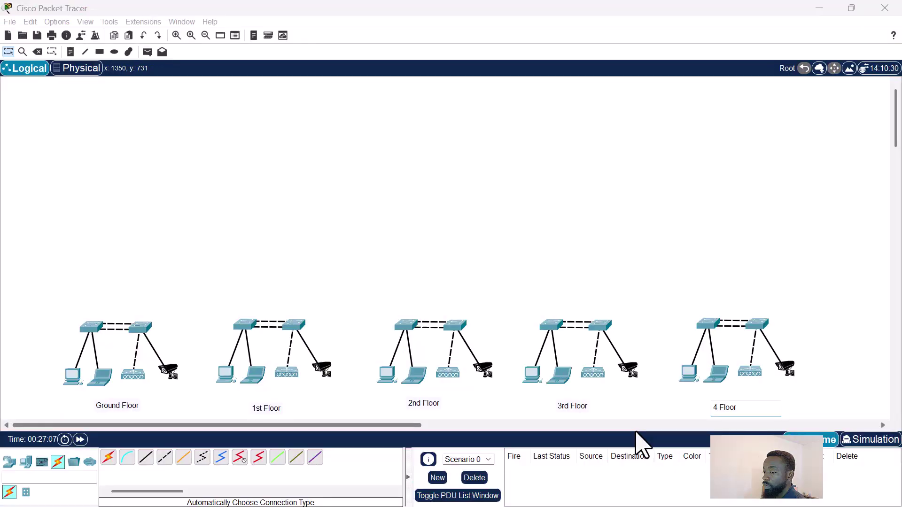
{"action": "type", "text": "th"}
{"action": "left_click", "coordinate": [545, 235]}
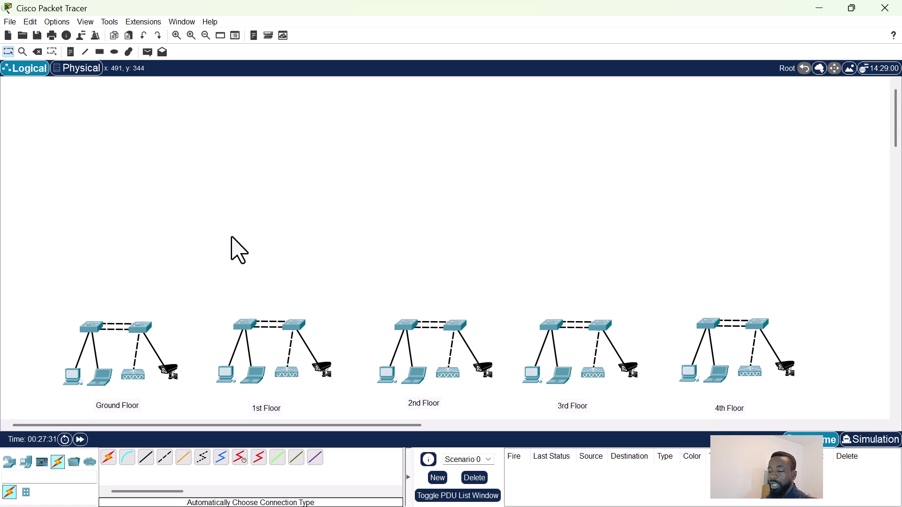
Step: Place two switches side by side above the 1st Floor device group, leaving space between the rows
{"action": "mouse_move", "coordinate": [239, 250]}
{"action": "left_mouse_down"}
{"action": "mouse_move", "coordinate": [244, 306]}
{"action": "mouse_move", "coordinate": [244, 239]}
{"action": "left_mouse_up"}
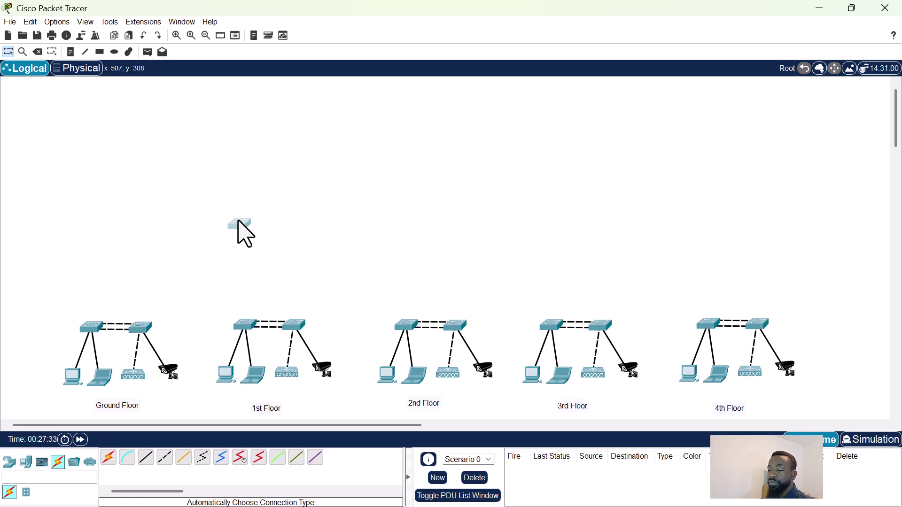
{"action": "left_click", "coordinate": [238, 224]}
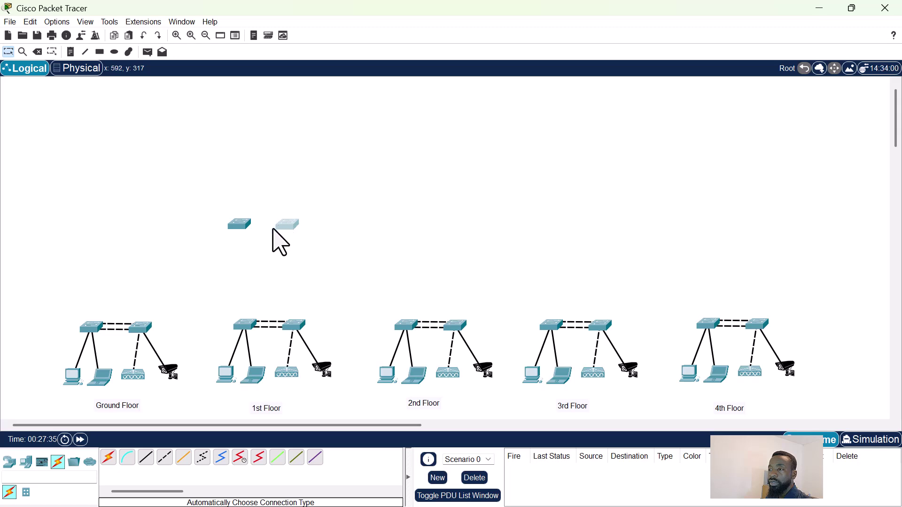
{"action": "left_click_drag", "start_coordinate": [201, 310], "coordinate": [316, 397]}
{"action": "left_click_drag", "start_coordinate": [344, 412], "coordinate": [347, 417]}
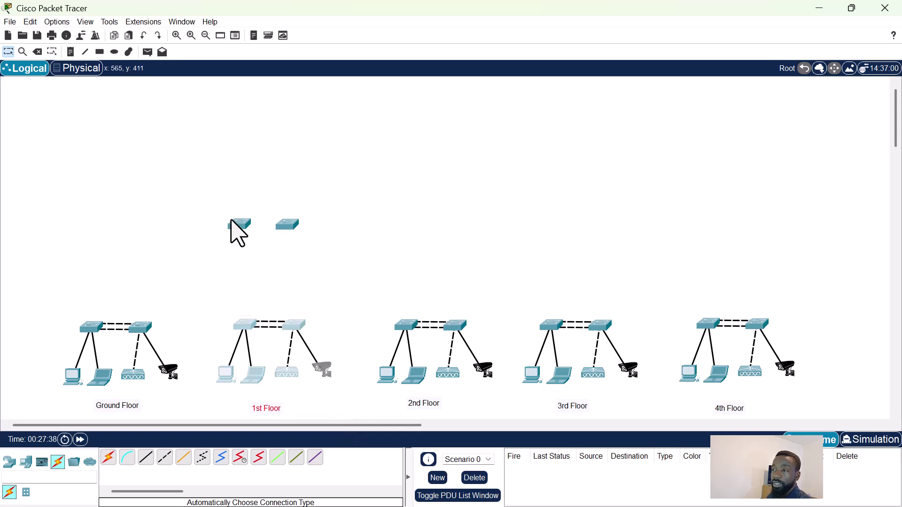
{"action": "left_click_drag", "start_coordinate": [216, 176], "coordinate": [325, 245]}
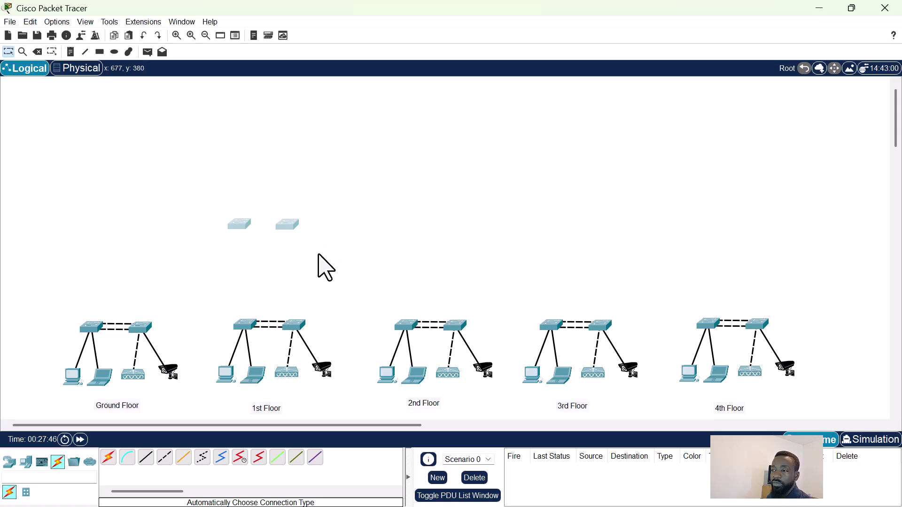
{"action": "left_click", "coordinate": [327, 225]}
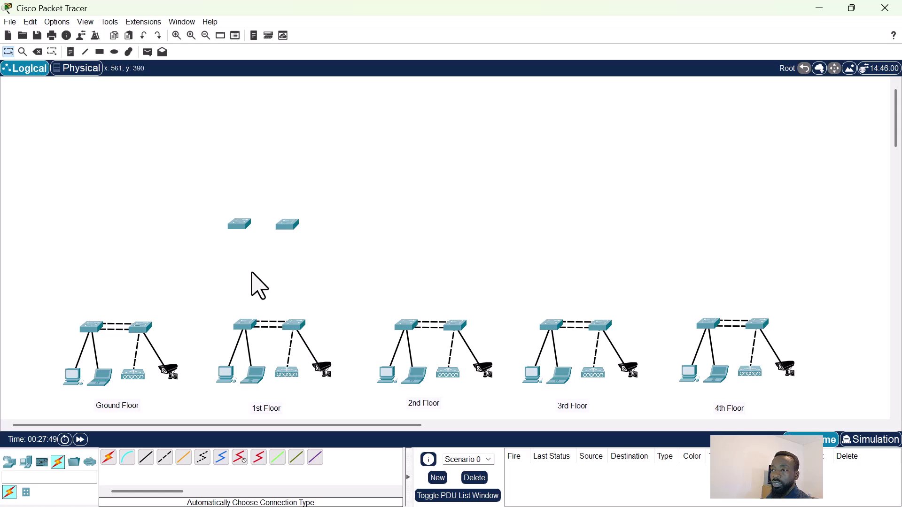
Step: Add a firewall centred above the pair of upper switches and shift both switches slightly down
{"action": "left_click", "coordinate": [10, 462]}
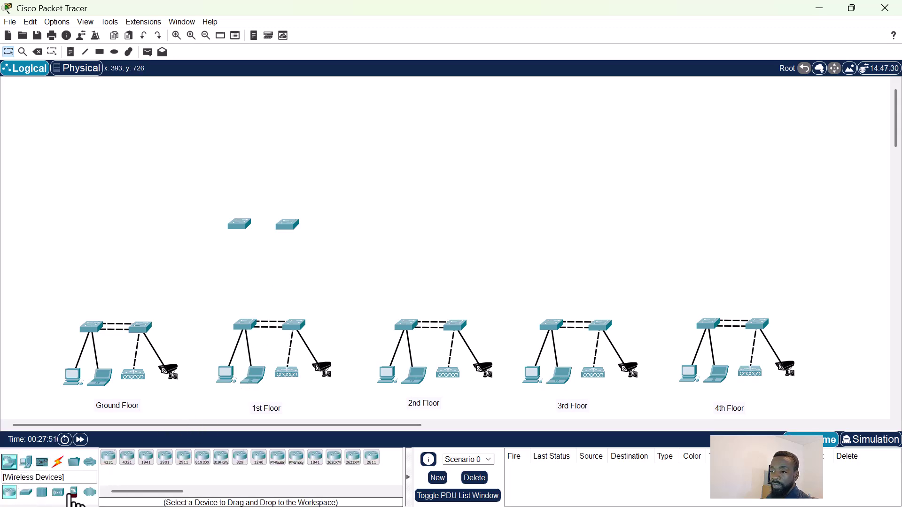
{"action": "left_click", "coordinate": [74, 492]}
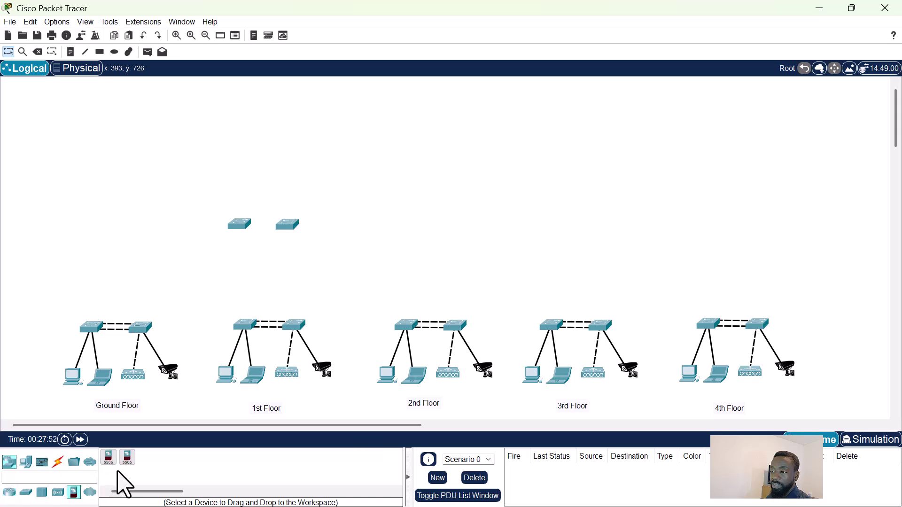
{"action": "left_click_drag", "start_coordinate": [115, 477], "coordinate": [272, 143]}
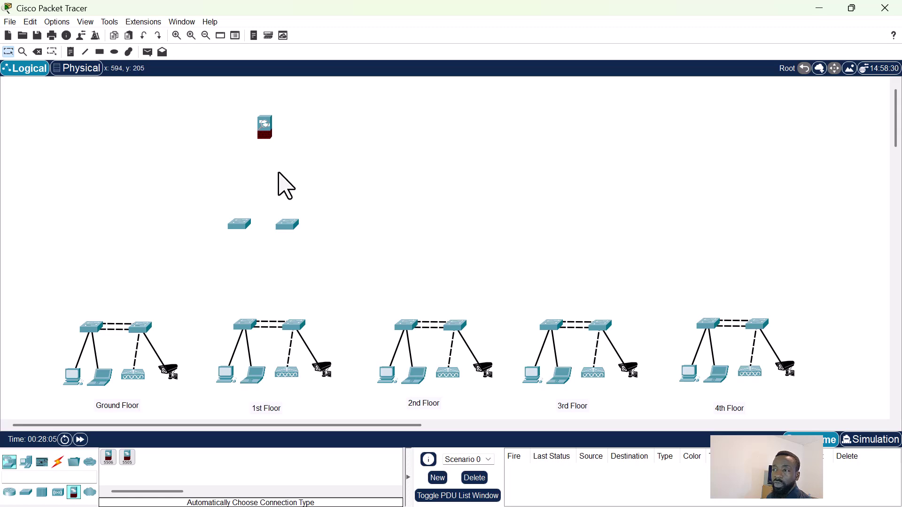
{"action": "mouse_move", "coordinate": [267, 123]}
{"action": "left_mouse_down"}
{"action": "mouse_move", "coordinate": [271, 142]}
{"action": "mouse_move", "coordinate": [270, 128]}
{"action": "mouse_move", "coordinate": [267, 136]}
{"action": "left_mouse_up"}
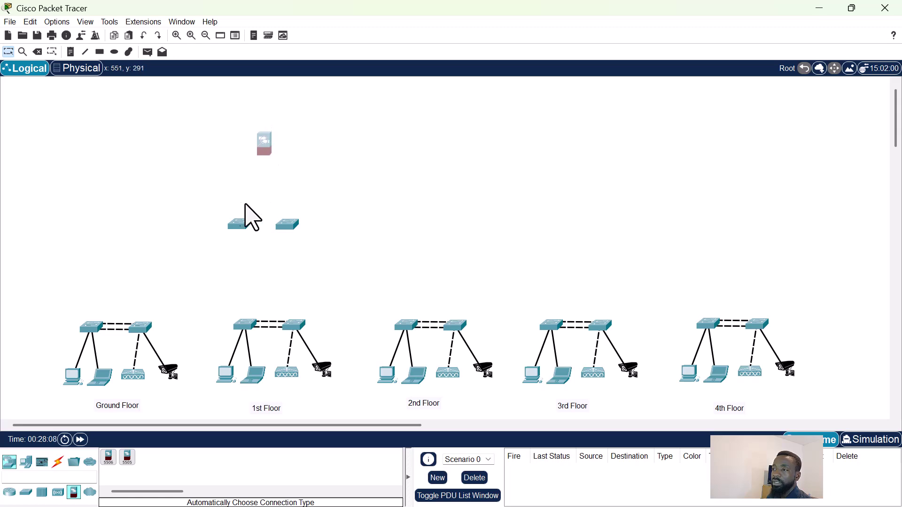
{"action": "left_click_drag", "start_coordinate": [233, 200], "coordinate": [290, 235]}
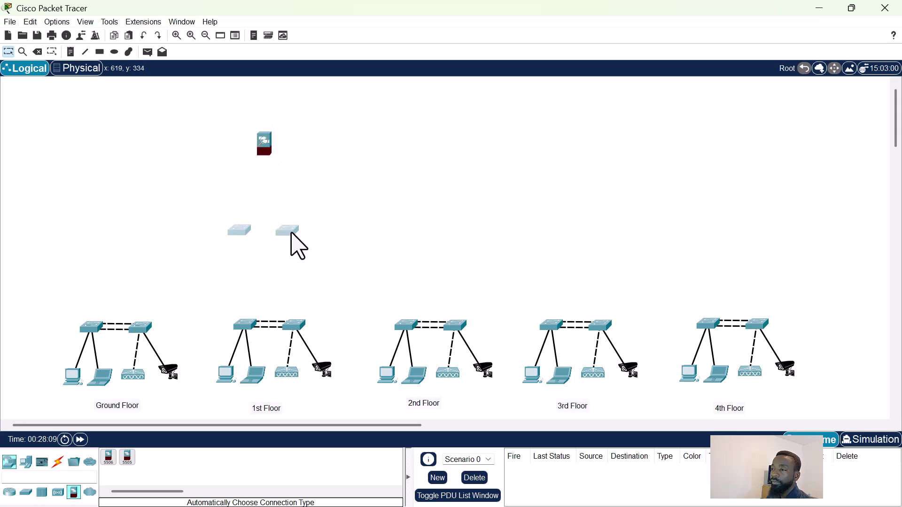
{"action": "left_click", "coordinate": [308, 205]}
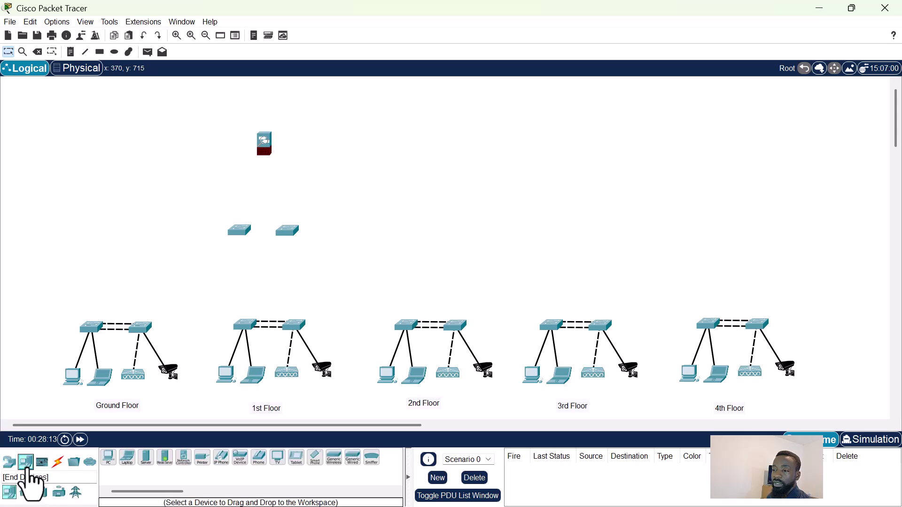
Step: Add three servers to the left of the firewall and arrange them in a compact cluster
{"action": "left_click", "coordinate": [25, 464]}
{"action": "left_click_drag", "start_coordinate": [148, 470], "coordinate": [146, 147]}
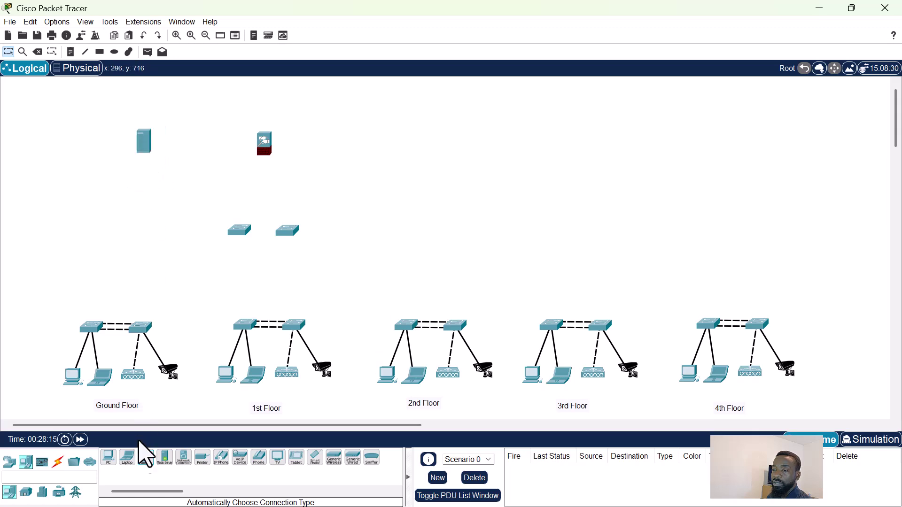
{"action": "left_click_drag", "start_coordinate": [146, 463], "coordinate": [120, 141]}
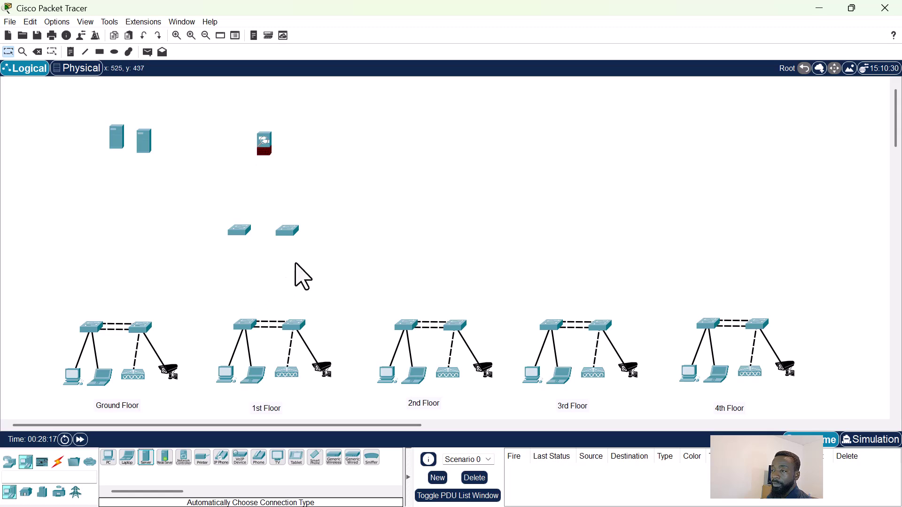
{"action": "left_click_drag", "start_coordinate": [149, 463], "coordinate": [94, 168]}
{"action": "left_click_drag", "start_coordinate": [141, 147], "coordinate": [127, 157]}
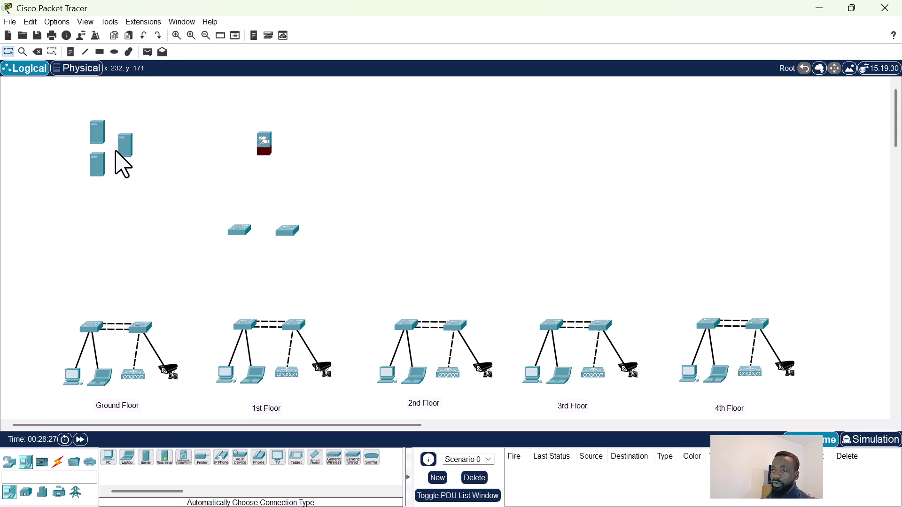
{"action": "left_click_drag", "start_coordinate": [121, 151], "coordinate": [118, 150]}
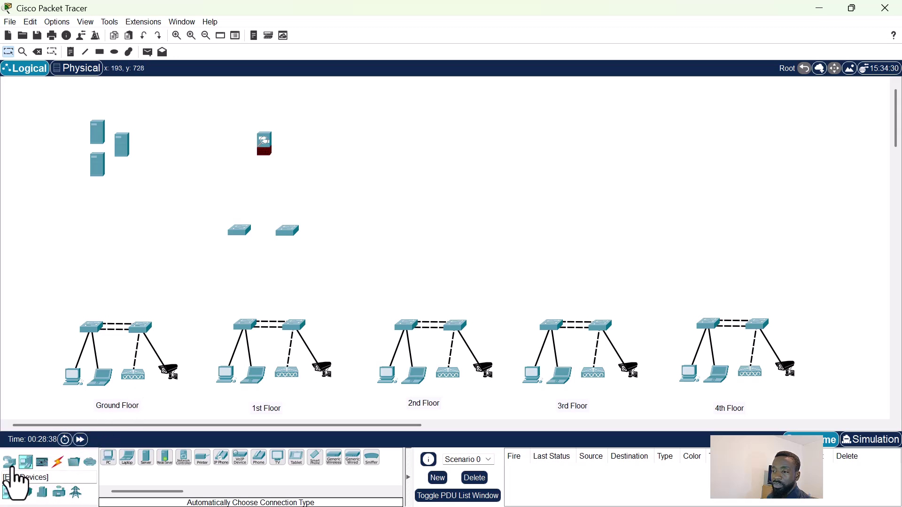
Step: Add a 2950-24 switch to the right of the pair of upper switches
{"action": "left_click", "coordinate": [11, 465]}
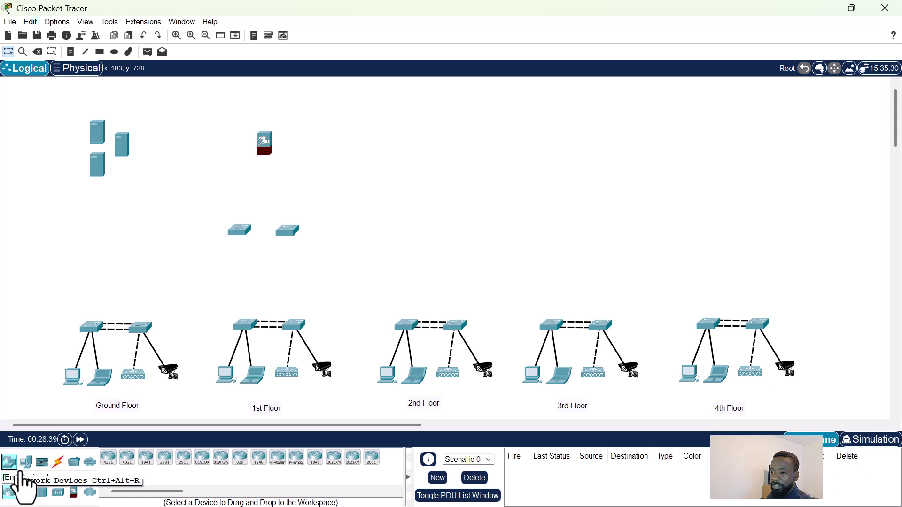
{"action": "left_click", "coordinate": [25, 493]}
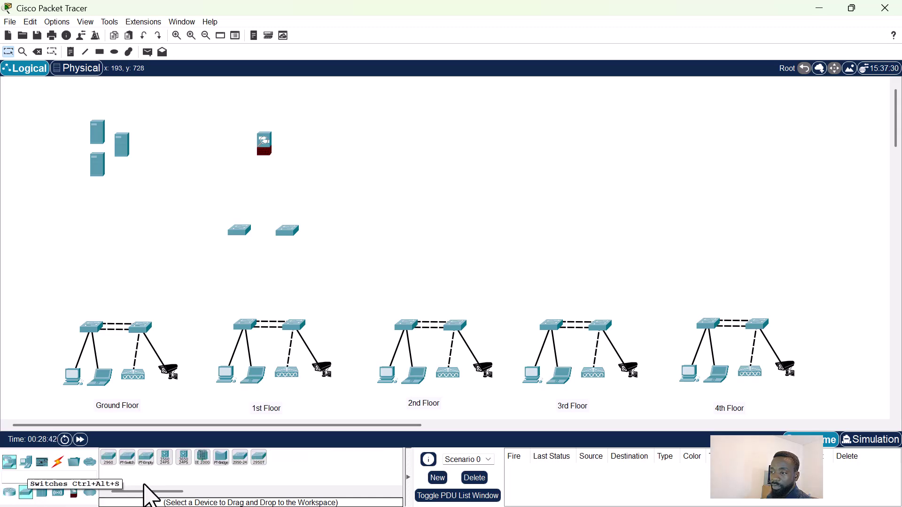
{"action": "left_click_drag", "start_coordinate": [240, 470], "coordinate": [376, 229]}
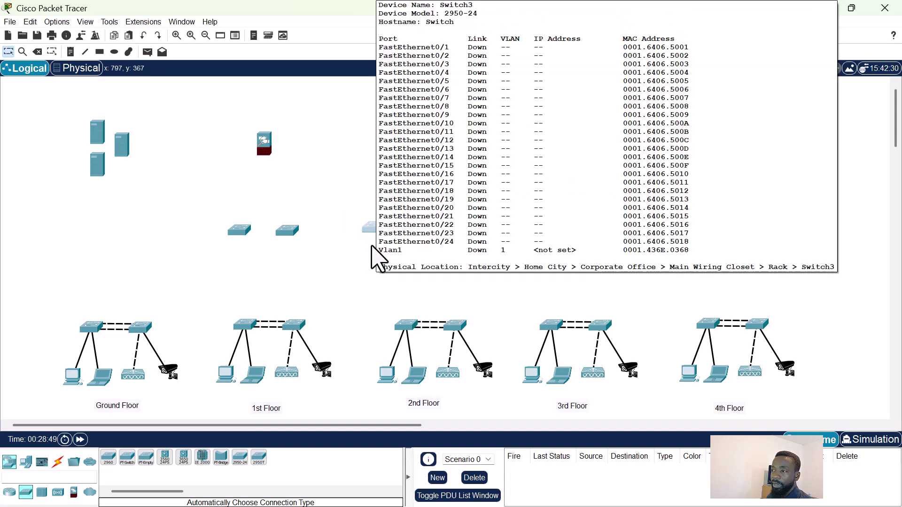
Step: Label the 2950-24 switch "NVR" with a text note below it and align both with the neighbouring switches
{"action": "left_click", "coordinate": [70, 52]}
{"action": "left_click", "coordinate": [359, 245]}
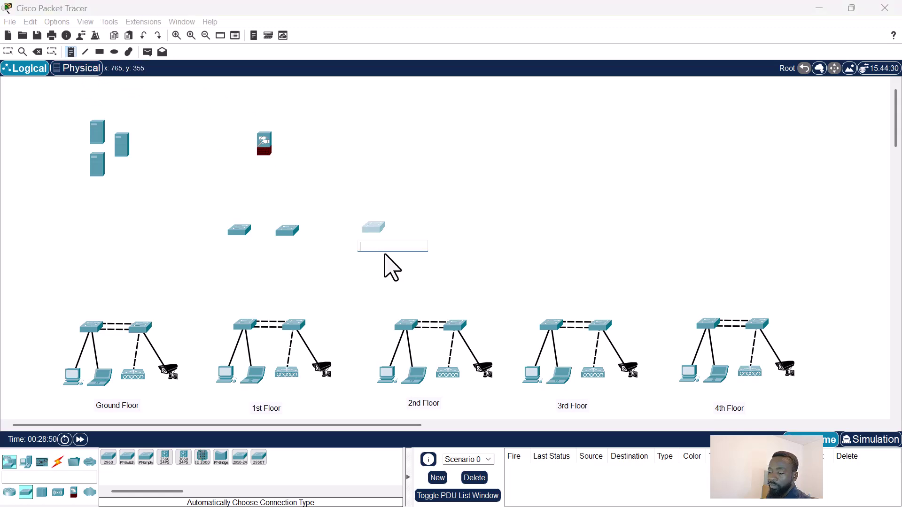
{"action": "type", "text": "NVR"}
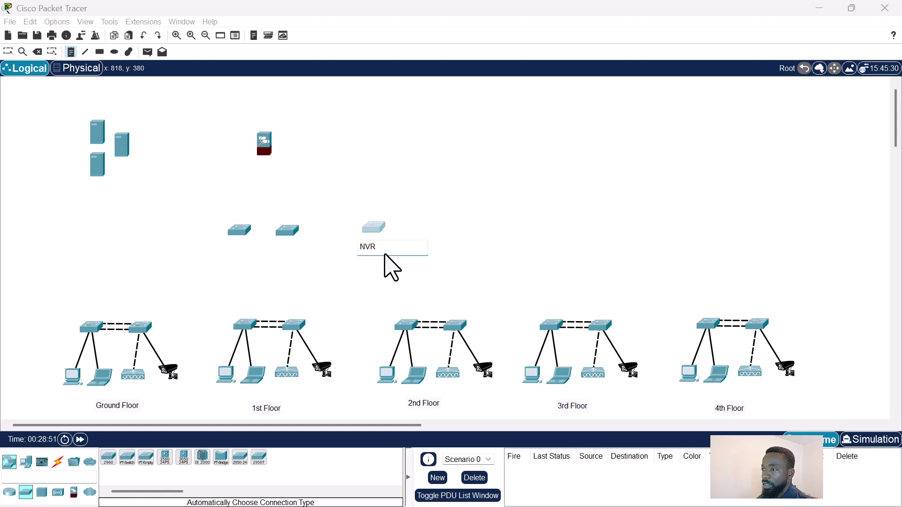
{"action": "left_click", "coordinate": [430, 226]}
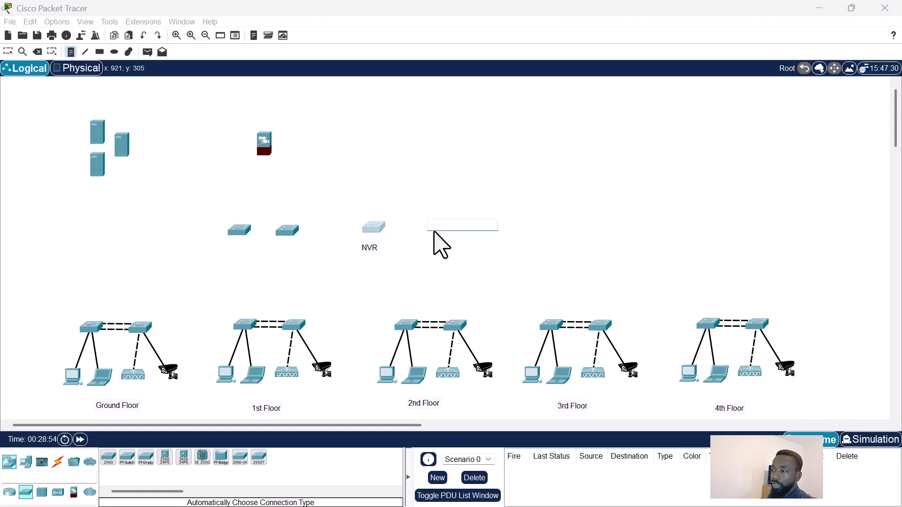
{"action": "left_click", "coordinate": [8, 51]}
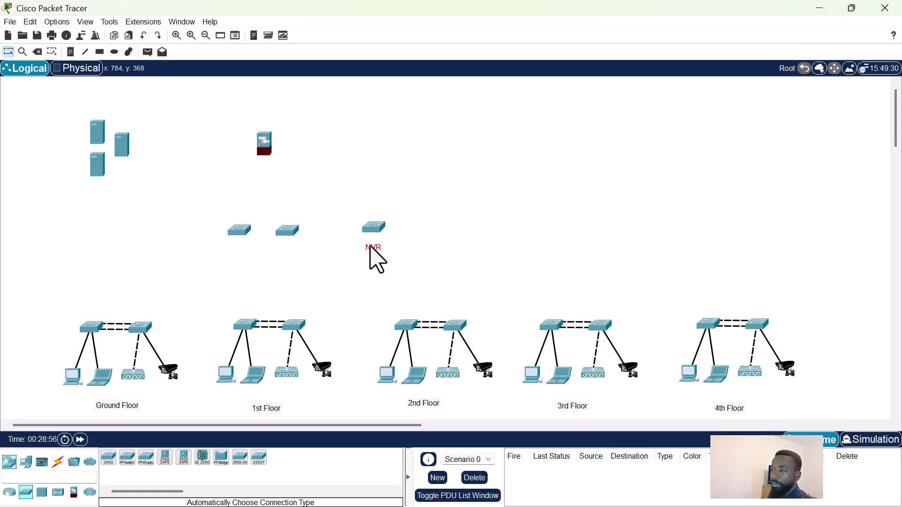
{"action": "left_click_drag", "start_coordinate": [369, 236], "coordinate": [359, 238]}
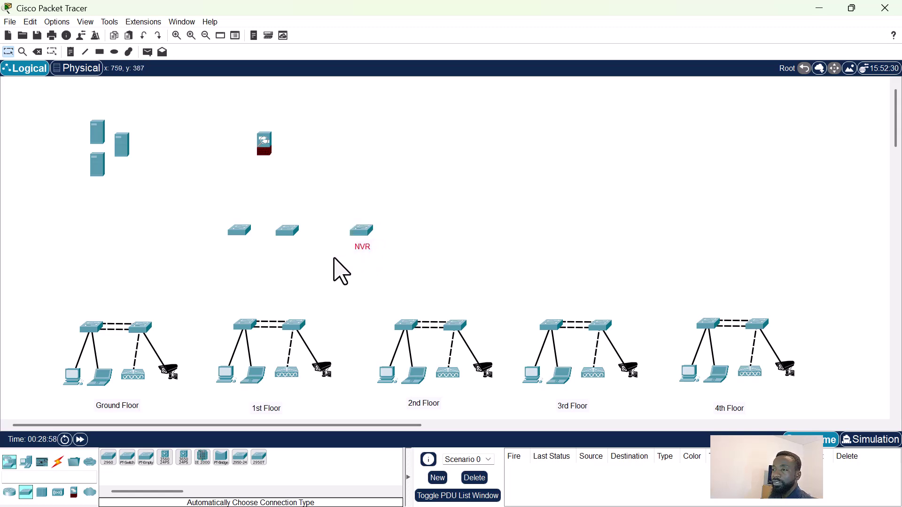
Step: Add a 2960 switch between the servers and the firewall, and connect all three servers to it with automatically chosen cables
{"action": "left_click_drag", "start_coordinate": [104, 466], "coordinate": [197, 157]}
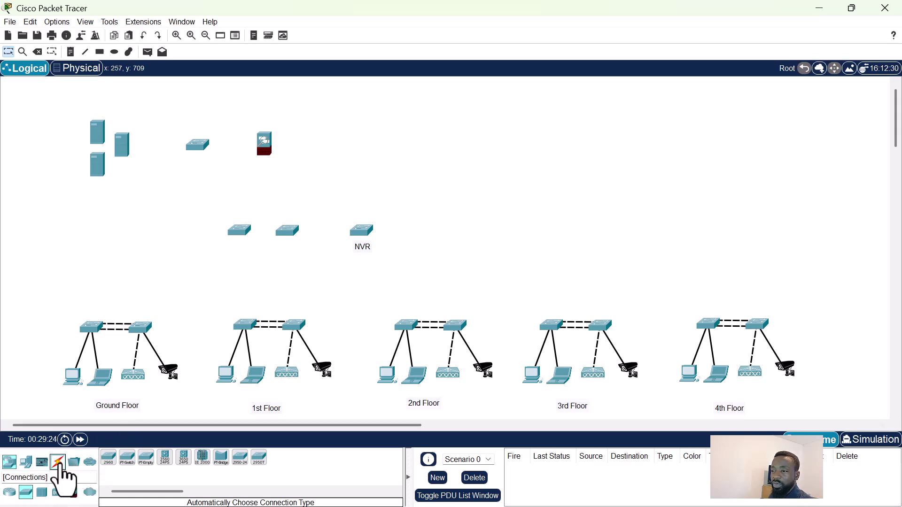
{"action": "left_click", "coordinate": [58, 462]}
{"action": "left_click", "coordinate": [108, 458]}
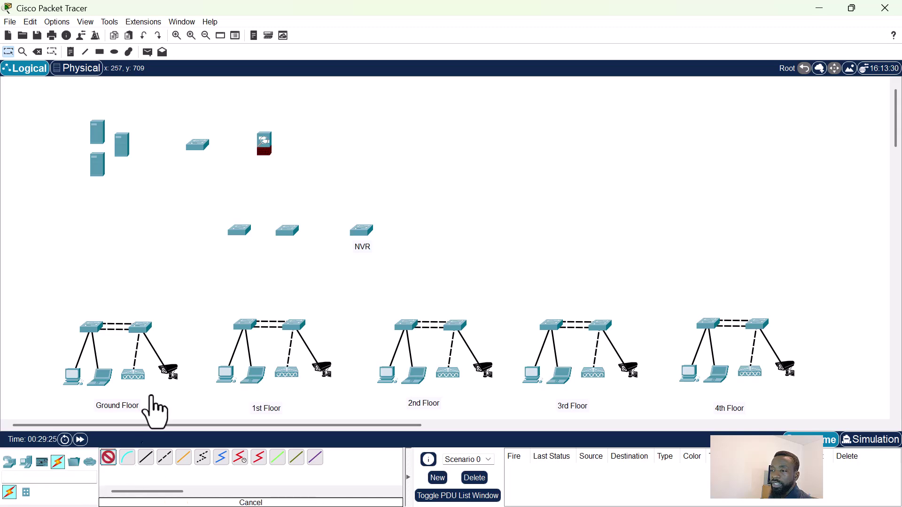
{"action": "left_click", "coordinate": [121, 145]}
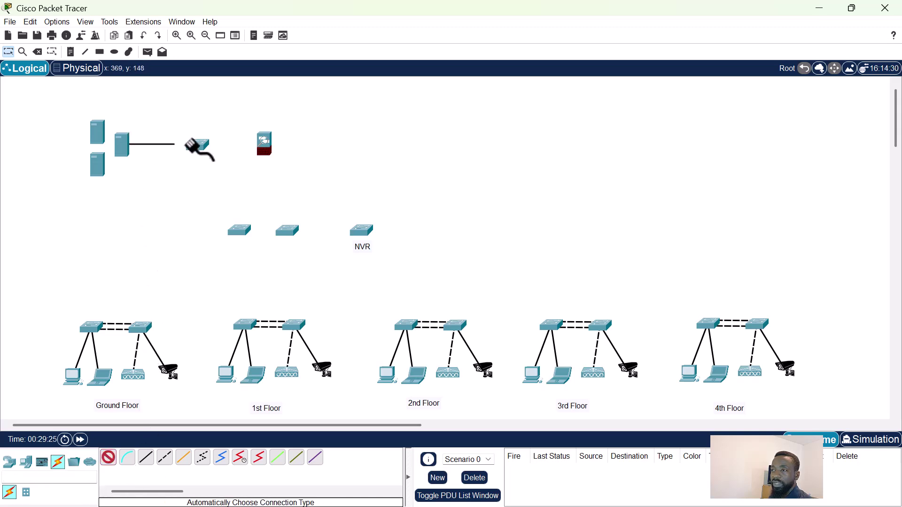
{"action": "left_click", "coordinate": [197, 144]}
{"action": "left_click", "coordinate": [108, 458]}
{"action": "left_click", "coordinate": [200, 146]}
{"action": "left_click", "coordinate": [109, 456]}
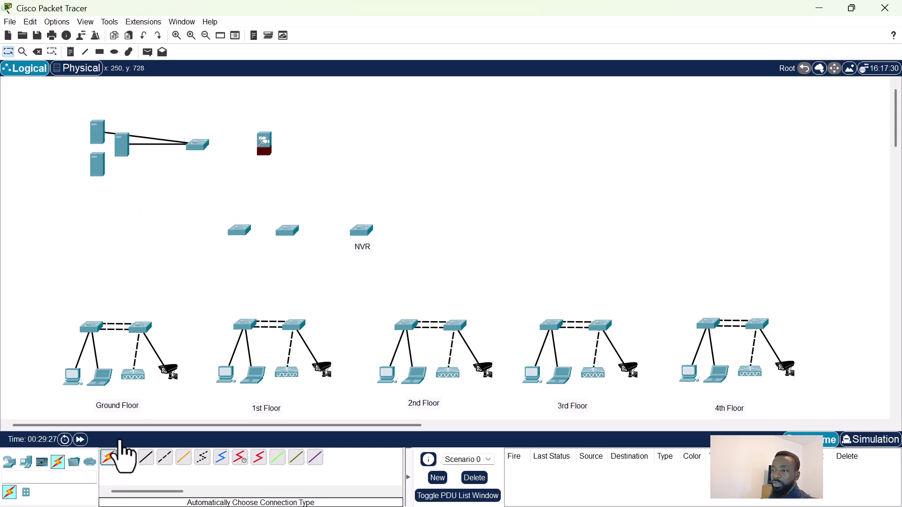
{"action": "left_click", "coordinate": [98, 165]}
{"action": "left_click", "coordinate": [195, 145]}
{"action": "left_click_drag", "start_coordinate": [123, 170], "coordinate": [123, 181]}
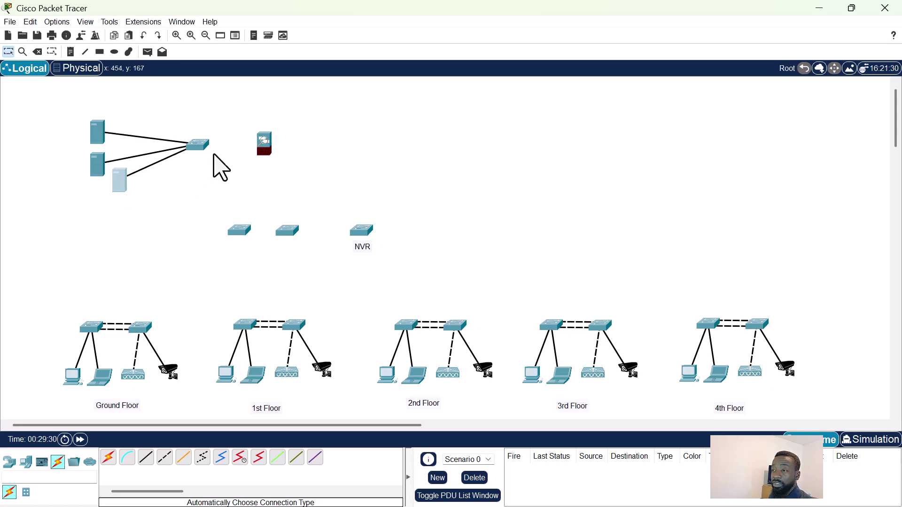
Step: Connect the server switch to the firewall with an automatically chosen cable
{"action": "left_click", "coordinate": [108, 459]}
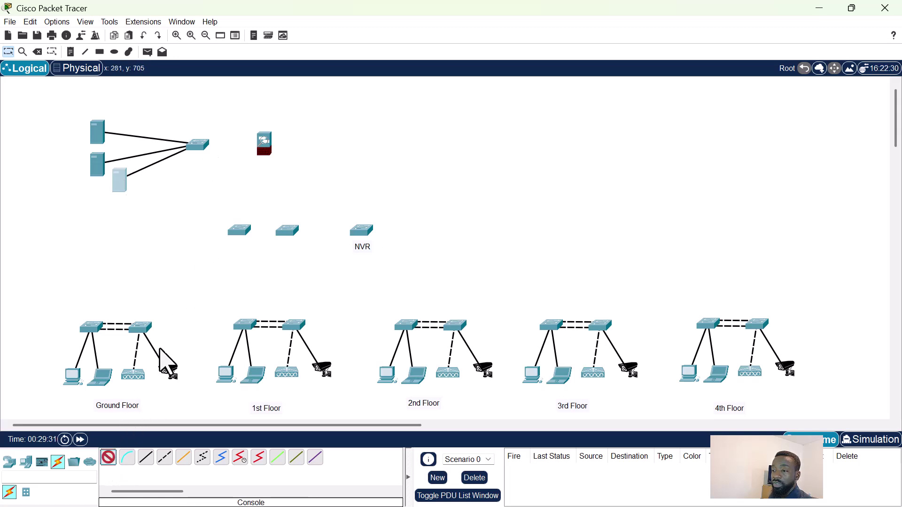
{"action": "left_click", "coordinate": [205, 149]}
{"action": "left_click", "coordinate": [261, 140]}
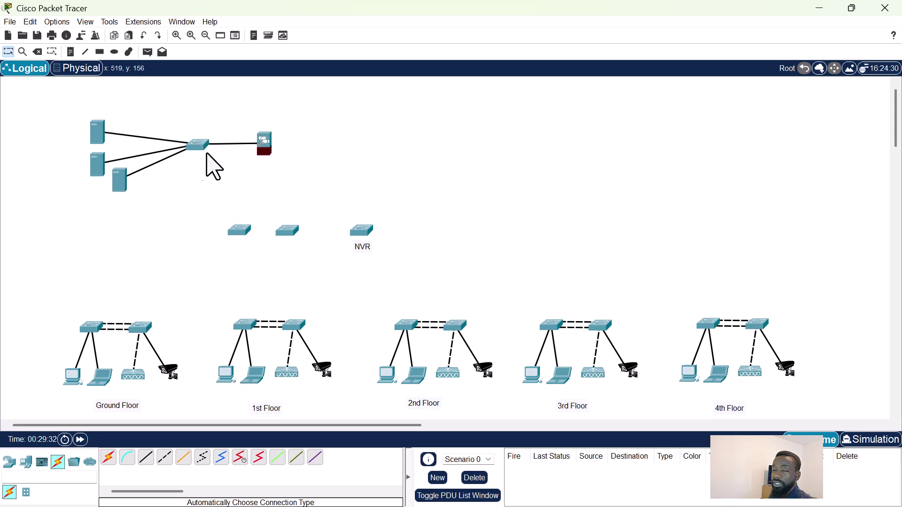
Step: Connect the firewall to both upper switches with automatically chosen cables
{"action": "left_click", "coordinate": [110, 461]}
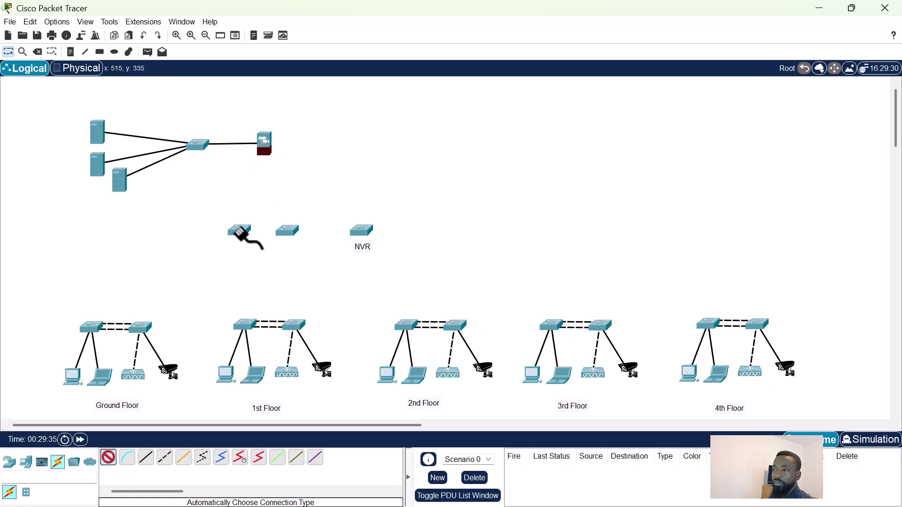
{"action": "left_click", "coordinate": [264, 143]}
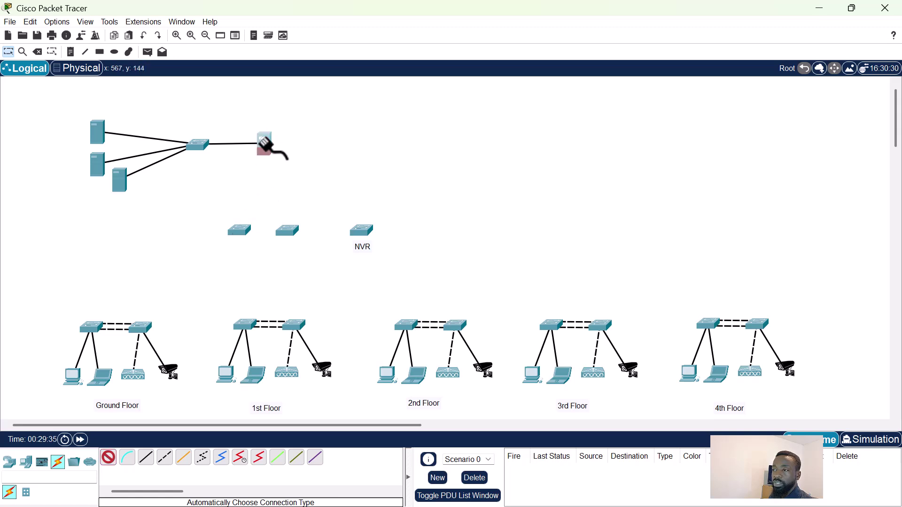
{"action": "left_click", "coordinate": [240, 229]}
{"action": "left_click", "coordinate": [109, 457]}
{"action": "left_click", "coordinate": [264, 142]}
{"action": "left_click", "coordinate": [287, 231]}
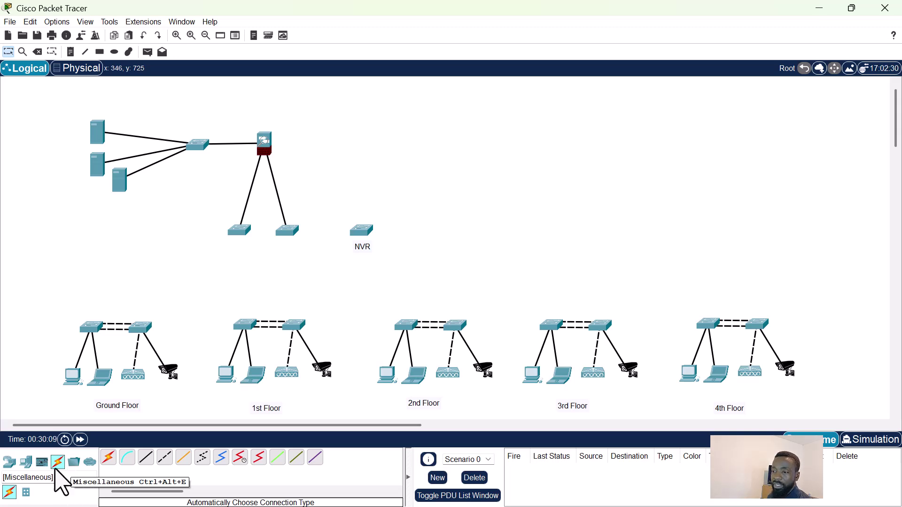
Step: Add two PT-Cloud devices above the firewall and arrange them level with each other on either side of it
{"action": "left_click", "coordinate": [9, 464]}
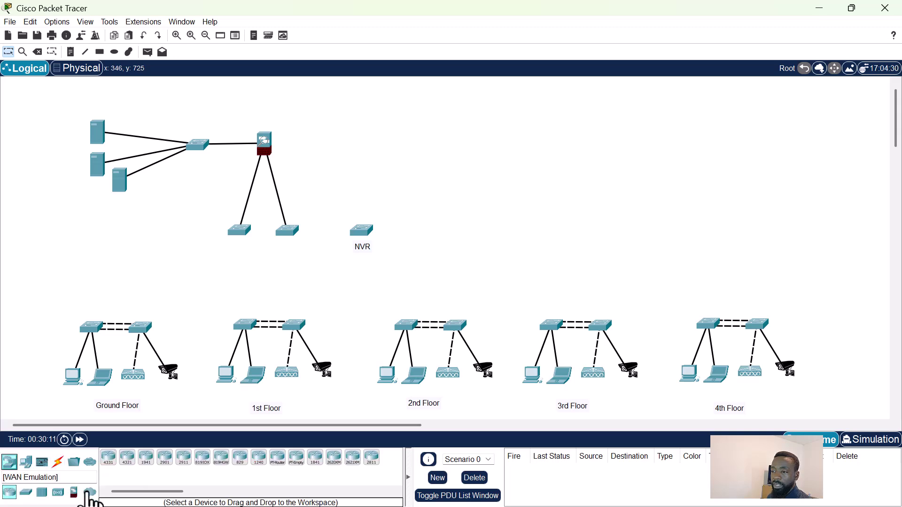
{"action": "left_click", "coordinate": [89, 492]}
{"action": "left_click_drag", "start_coordinate": [108, 459], "coordinate": [230, 97]}
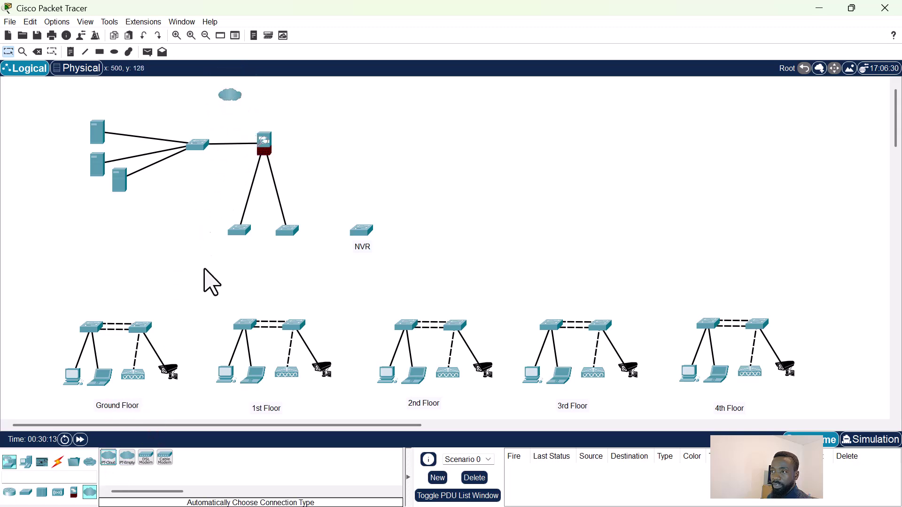
{"action": "left_click_drag", "start_coordinate": [110, 462], "coordinate": [289, 92]}
{"action": "left_click_drag", "start_coordinate": [230, 94], "coordinate": [229, 86]}
{"action": "left_click_drag", "start_coordinate": [292, 95], "coordinate": [299, 96]}
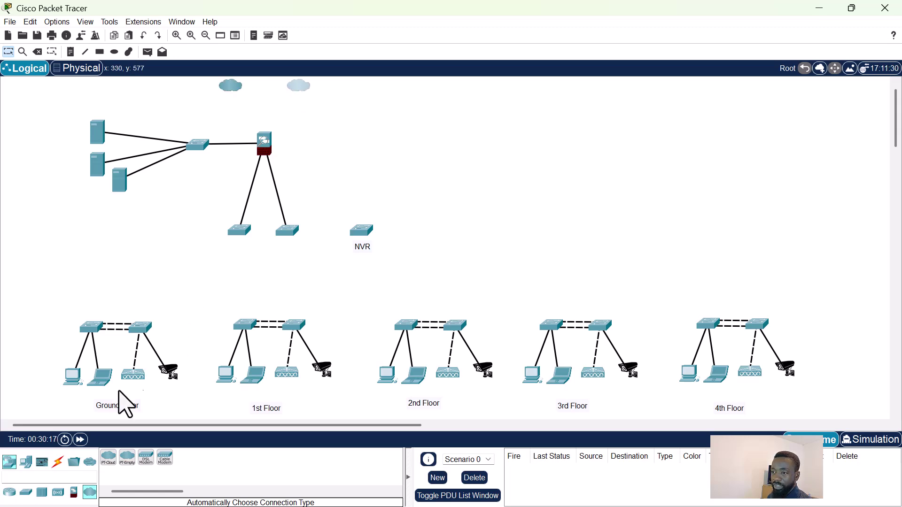
Step: Connect both clouds to the firewall with automatically chosen cables
{"action": "left_click", "coordinate": [69, 468]}
{"action": "left_click", "coordinate": [108, 458]}
{"action": "left_click", "coordinate": [233, 90]}
{"action": "left_click", "coordinate": [262, 141]}
{"action": "left_click", "coordinate": [108, 459]}
{"action": "left_click", "coordinate": [262, 137]}
{"action": "left_click", "coordinate": [296, 83]}
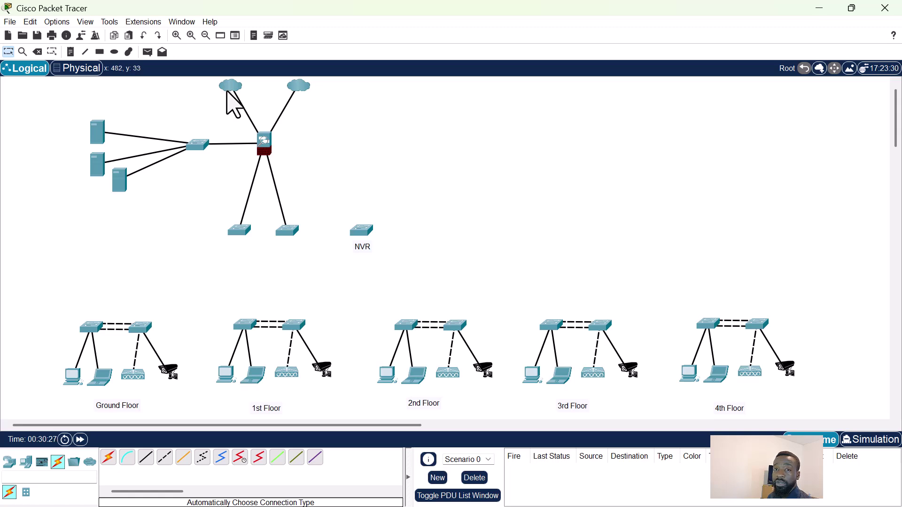
Step: Label the left cloud with a two-line text note, "InternetOwners" and "200.198.45.34", placed just below it
{"action": "left_click", "coordinate": [70, 51]}
{"action": "left_click", "coordinate": [210, 100]}
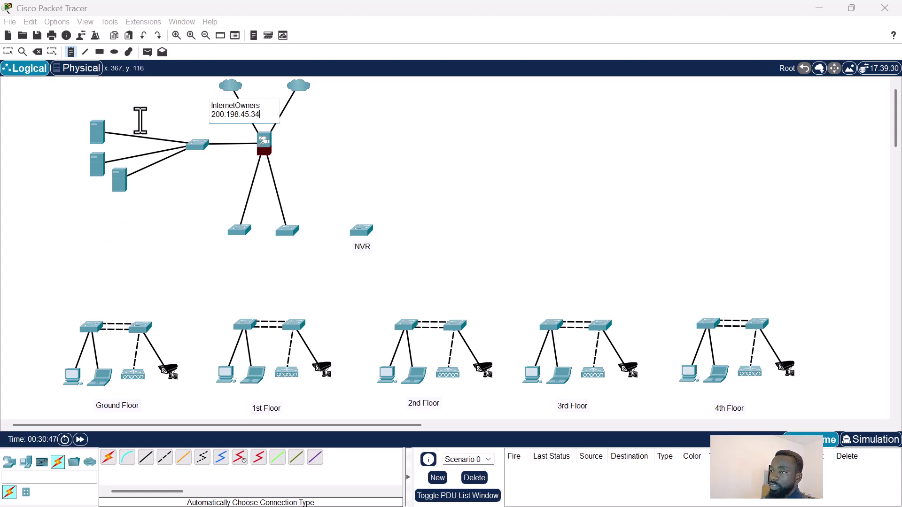
{"action": "left_click", "coordinate": [8, 51]}
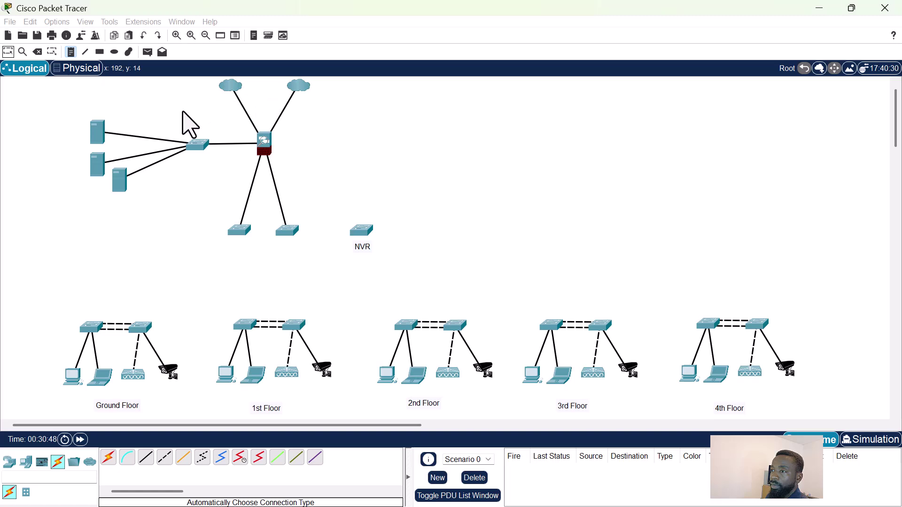
{"action": "left_click_drag", "start_coordinate": [217, 113], "coordinate": [277, 90]}
Step: Duplicate the cloud note for the right cloud and change its text to "NetworkNow" and "65.98.25.5"
{"action": "key", "text": "ctrl+c"}
{"action": "key", "text": "ctrl+v"}
{"action": "double_click", "coordinate": [319, 113]}
{"action": "type", "text": "N"}
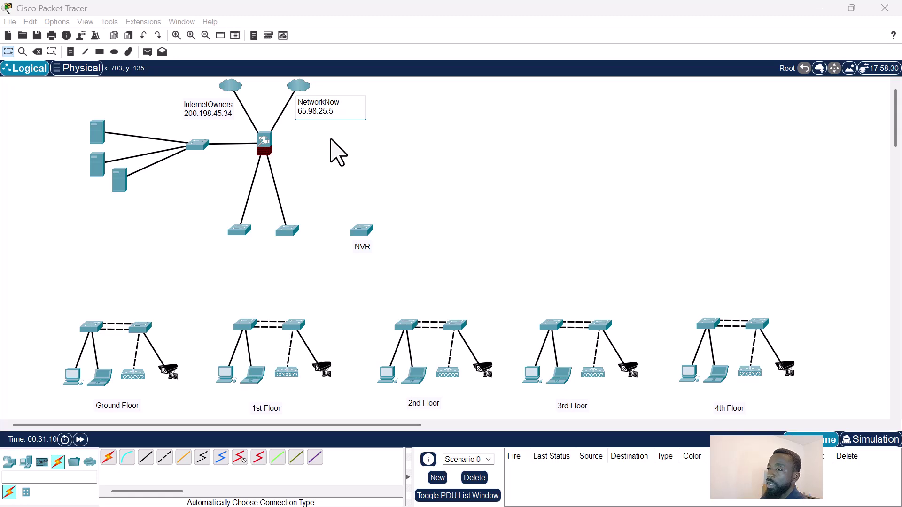
{"action": "left_click", "coordinate": [341, 156]}
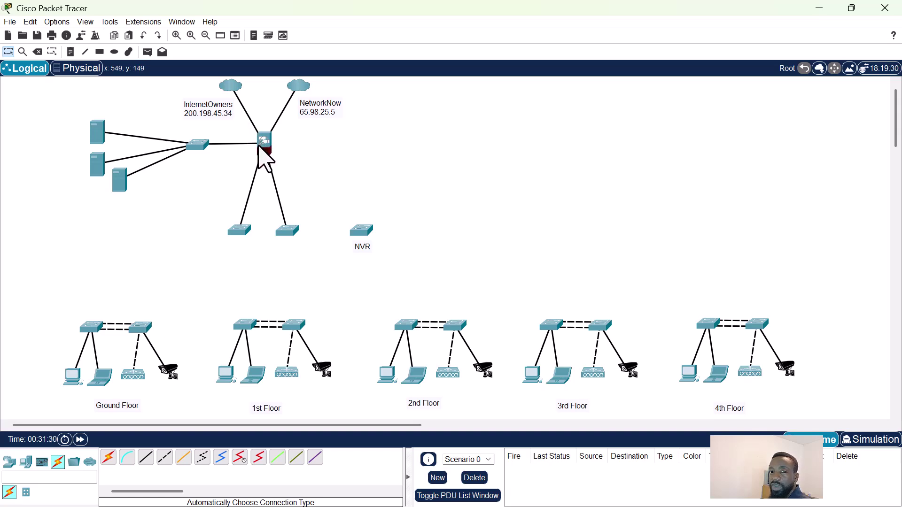
Step: Connect both Ground Floor switches to the left upper switch with automatically chosen cables
{"action": "mouse_move", "coordinate": [259, 148]}
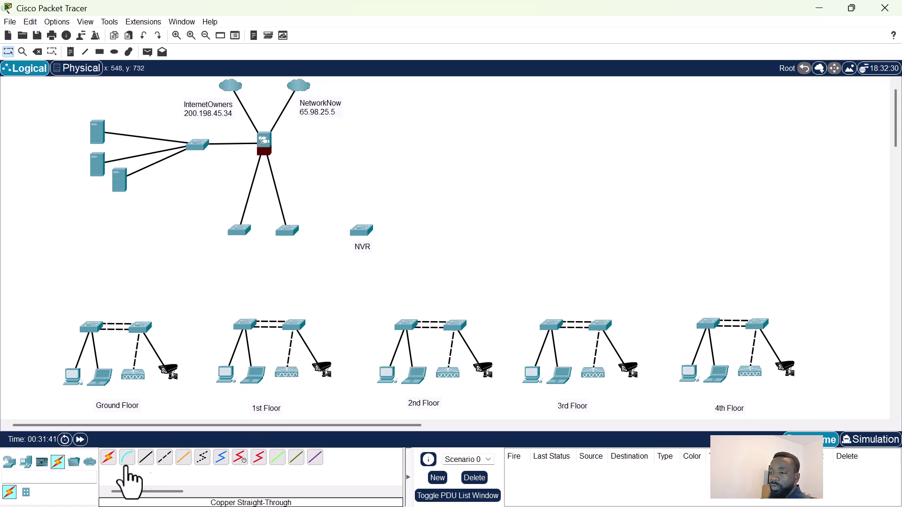
{"action": "left_click", "coordinate": [108, 458]}
{"action": "left_click", "coordinate": [91, 325]}
{"action": "left_click", "coordinate": [238, 229]}
{"action": "left_click", "coordinate": [110, 460]}
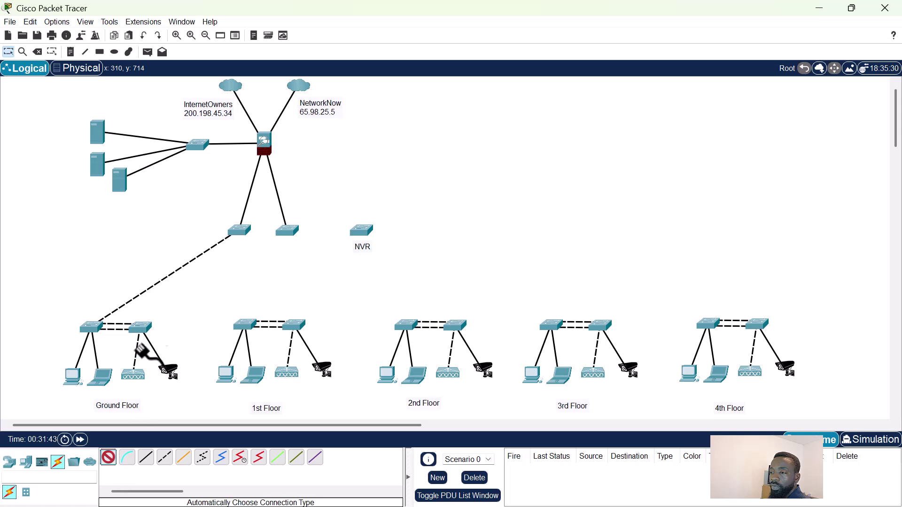
{"action": "left_click", "coordinate": [141, 327]}
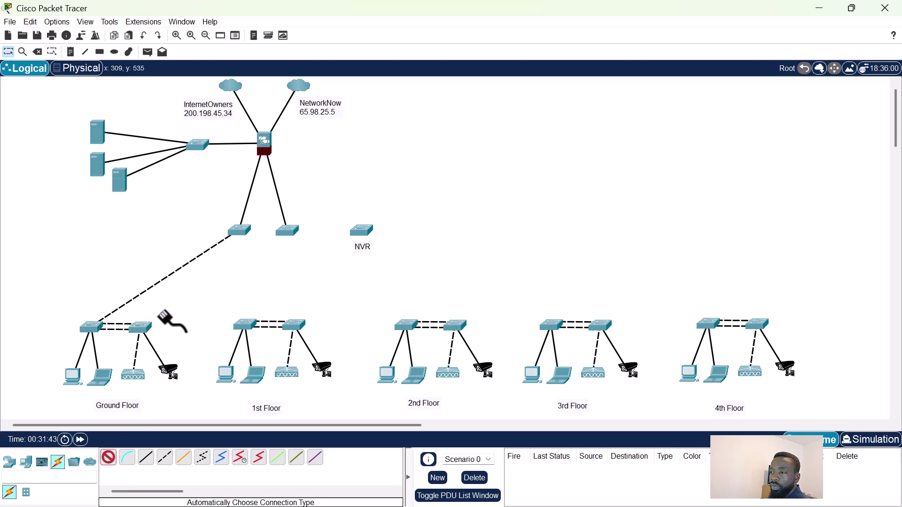
{"action": "left_click", "coordinate": [237, 231]}
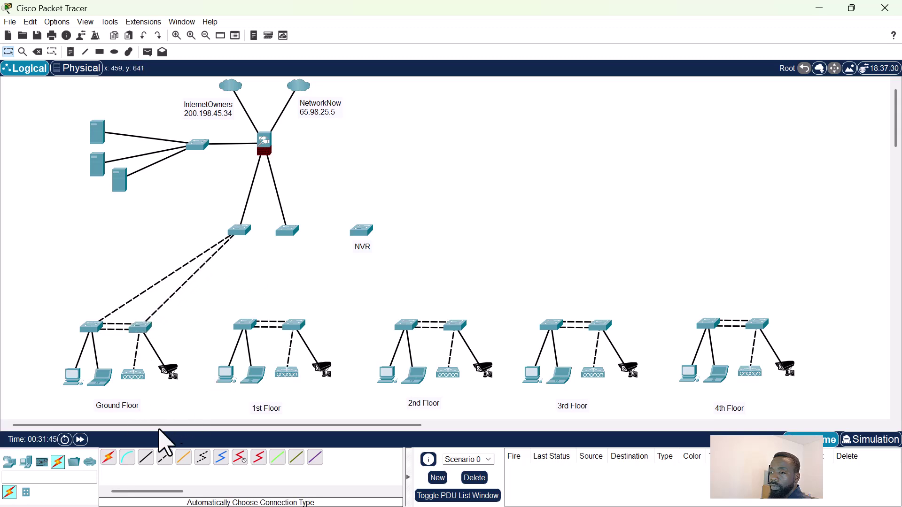
Step: Connect both 1st Floor switches to the left upper switch with automatically chosen cables
{"action": "left_click", "coordinate": [109, 458]}
{"action": "left_click", "coordinate": [245, 325]}
{"action": "left_click", "coordinate": [238, 230]}
{"action": "left_click", "coordinate": [109, 458]}
{"action": "left_click", "coordinate": [295, 325]}
{"action": "left_click", "coordinate": [240, 230]}
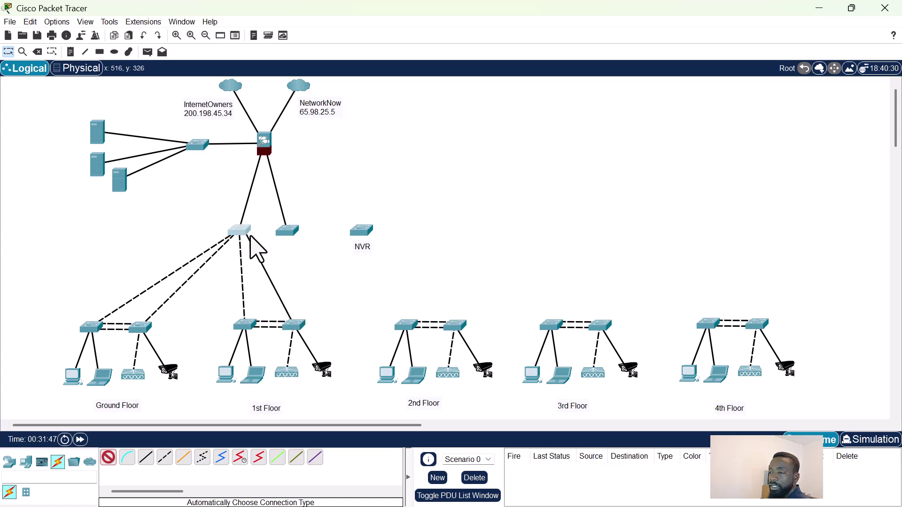
Step: Connect the right-hand switch of the upper pair to both 2nd Floor switches with automatically chosen cables
{"action": "left_click", "coordinate": [110, 461]}
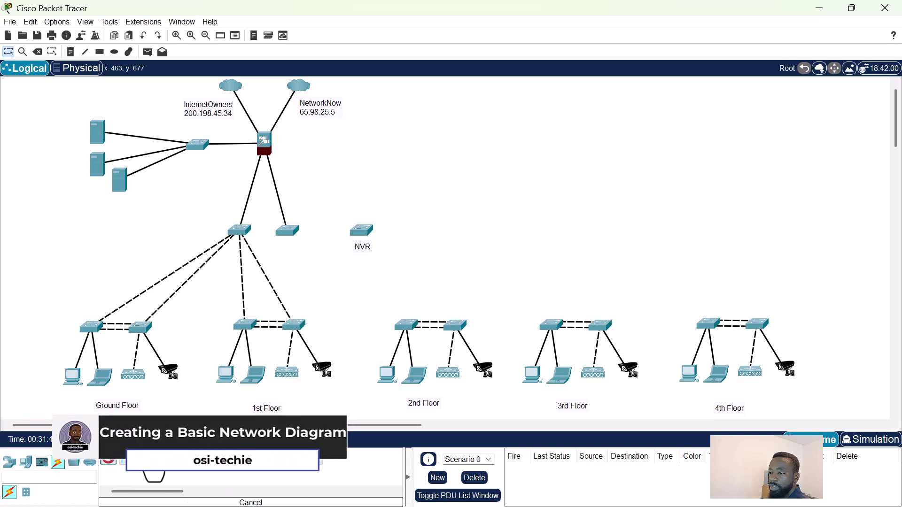
{"action": "left_click", "coordinate": [288, 231]}
{"action": "left_click", "coordinate": [404, 325]}
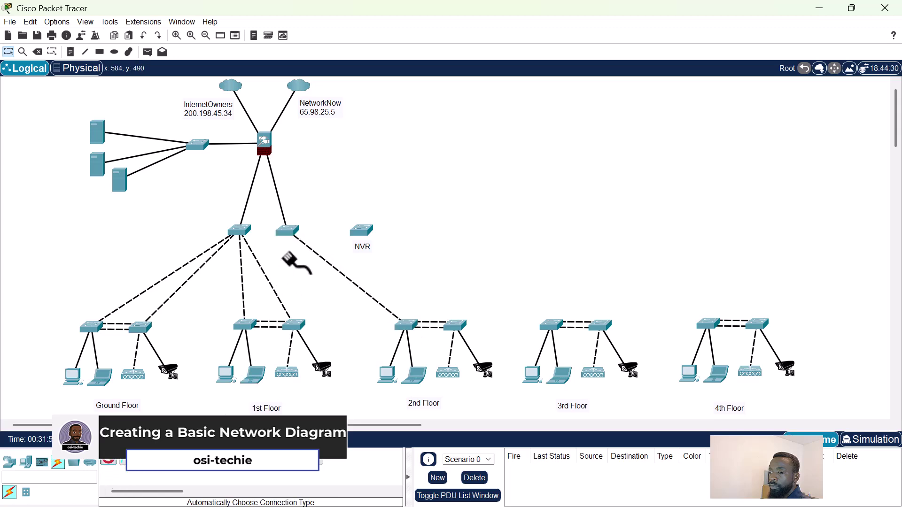
{"action": "left_click", "coordinate": [296, 232]}
{"action": "left_click", "coordinate": [454, 324]}
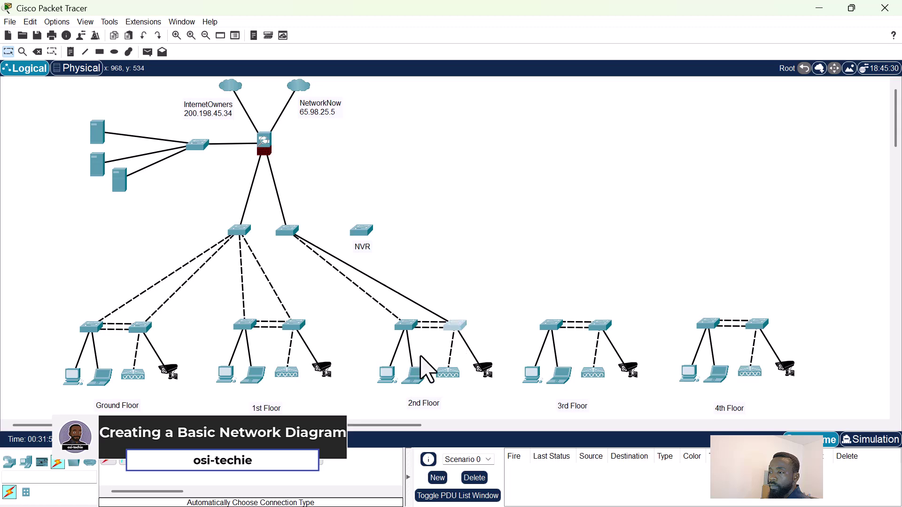
Step: Connect the right-hand switch of the upper pair to both 3rd Floor switches with automatically chosen cables
{"action": "left_click", "coordinate": [109, 459]}
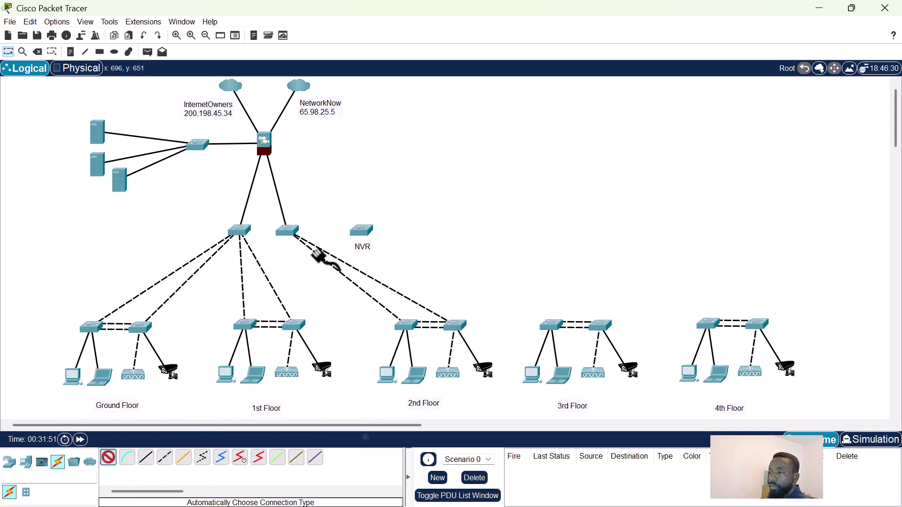
{"action": "left_click", "coordinate": [552, 324]}
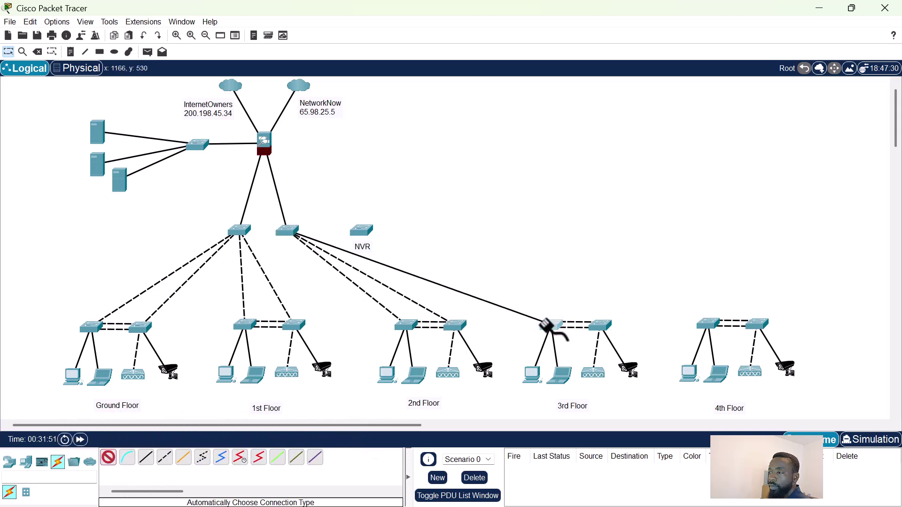
{"action": "left_click", "coordinate": [109, 459]}
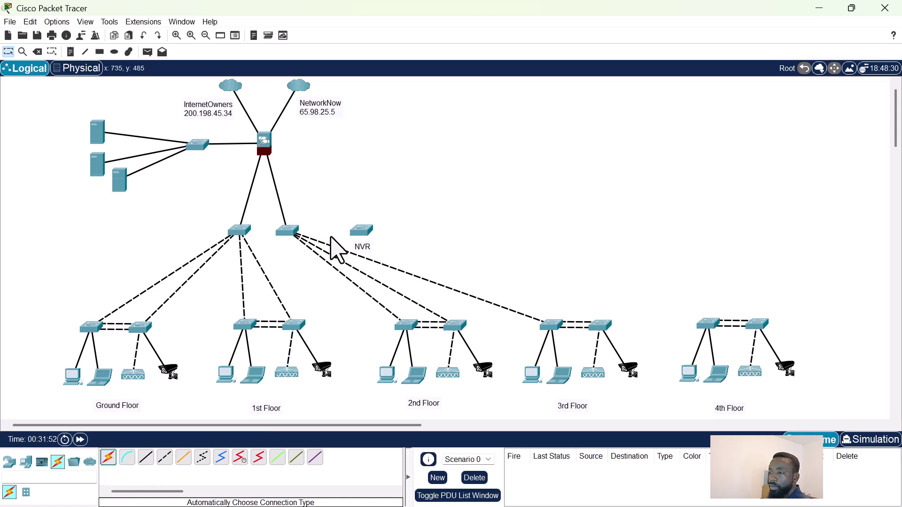
{"action": "left_click", "coordinate": [109, 459]}
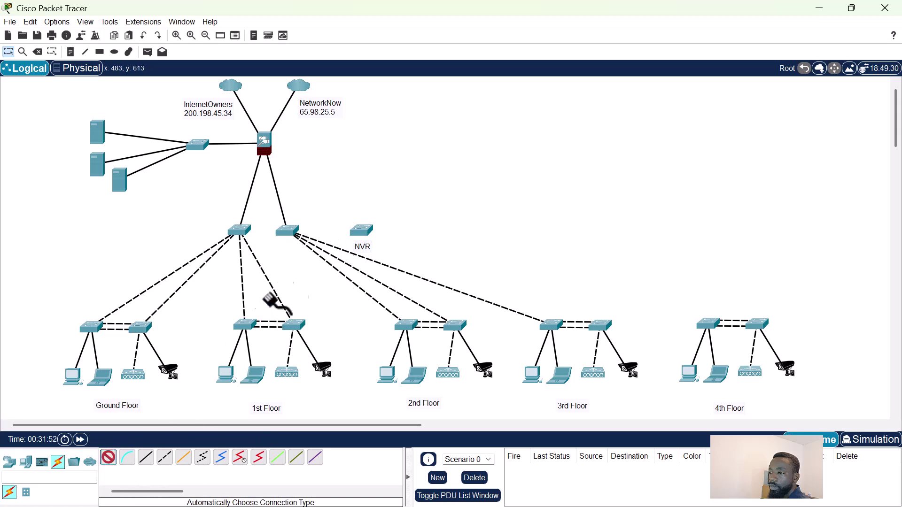
{"action": "left_click", "coordinate": [289, 233]}
{"action": "left_click", "coordinate": [600, 325]}
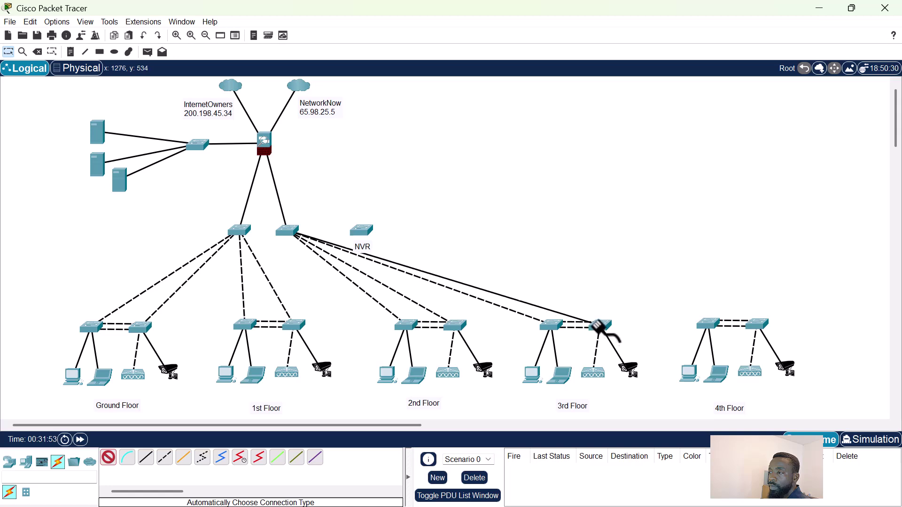
Step: Connect the right-hand switch of the upper pair to both 4th Floor switches with automatically chosen cables
{"action": "left_click", "coordinate": [108, 458]}
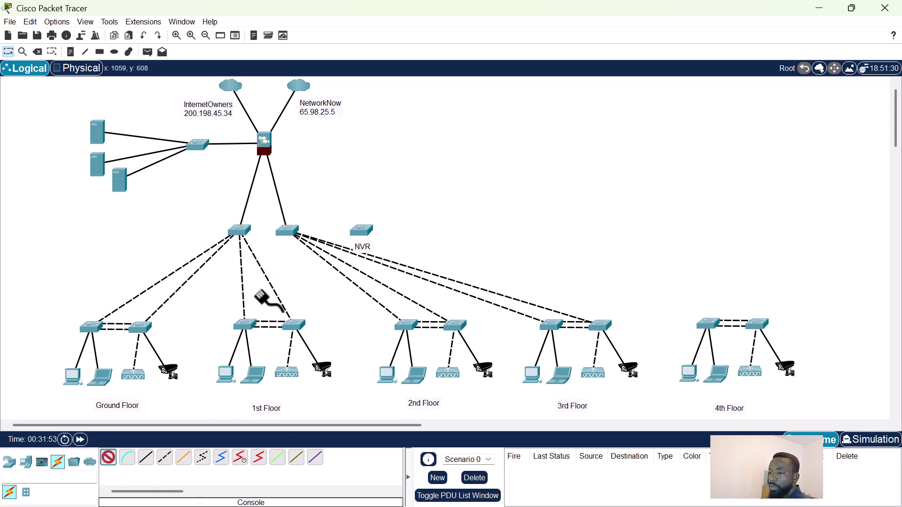
{"action": "left_click", "coordinate": [288, 235]}
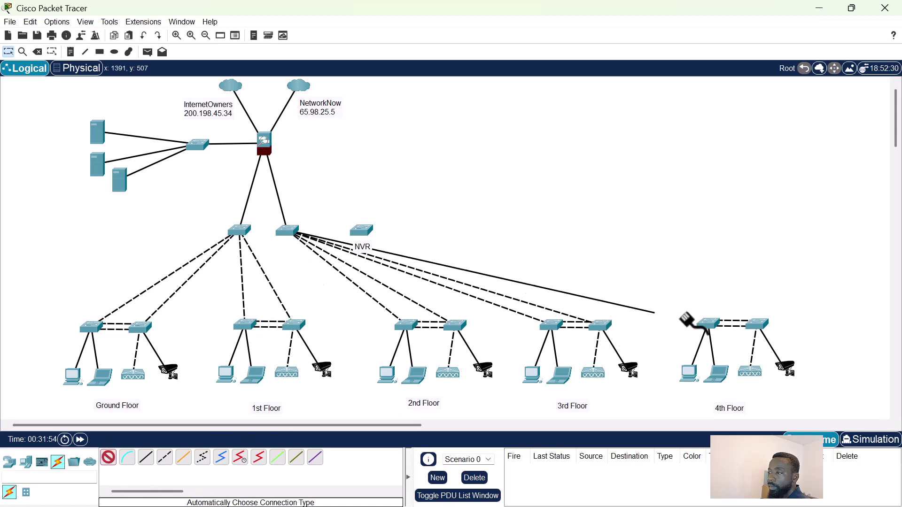
{"action": "left_click", "coordinate": [709, 323]}
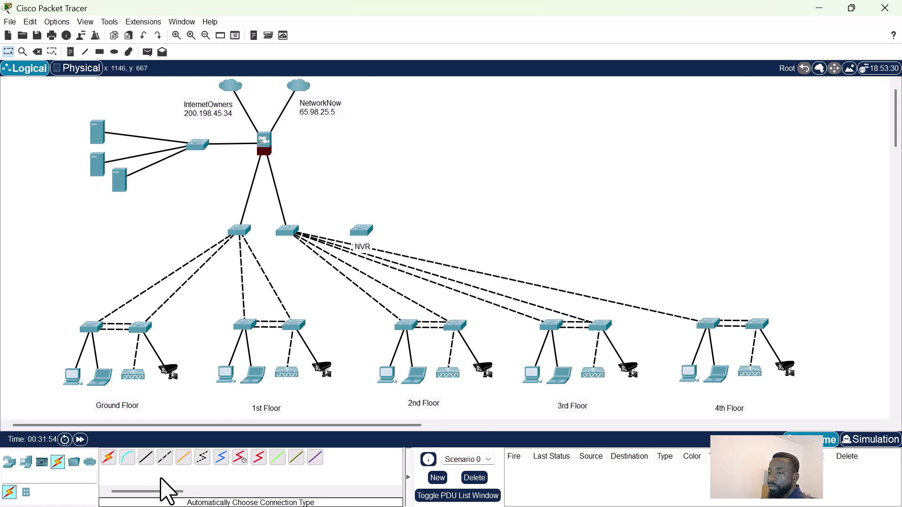
{"action": "left_click", "coordinate": [109, 458]}
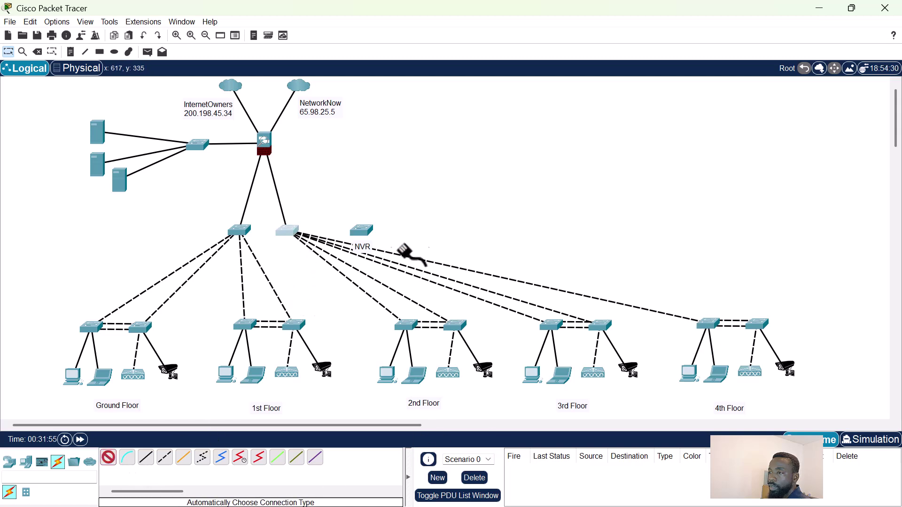
{"action": "left_click", "coordinate": [759, 324]}
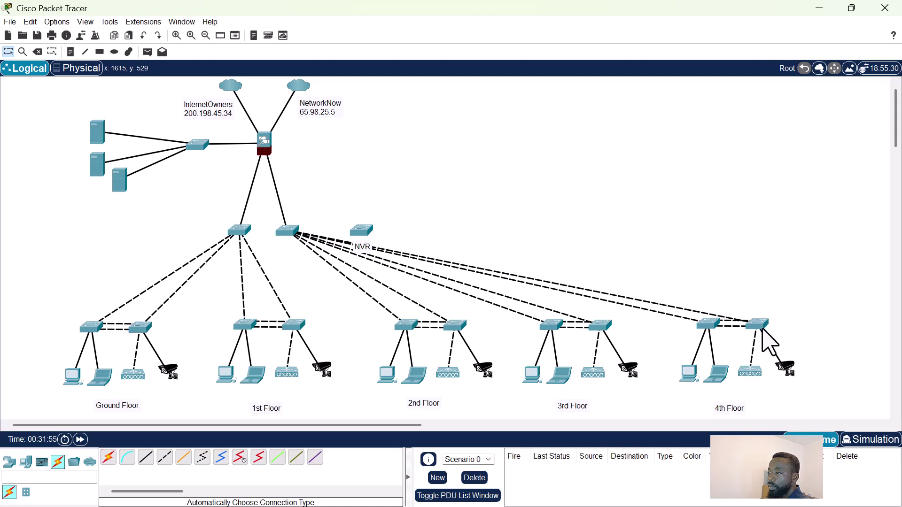
Step: Move the 2nd Floor device group slightly up and left, and shift the floor labels closer beneath their groups
{"action": "left_click_drag", "start_coordinate": [365, 311], "coordinate": [491, 380]}
{"action": "left_click_drag", "start_coordinate": [455, 322], "coordinate": [440, 314]}
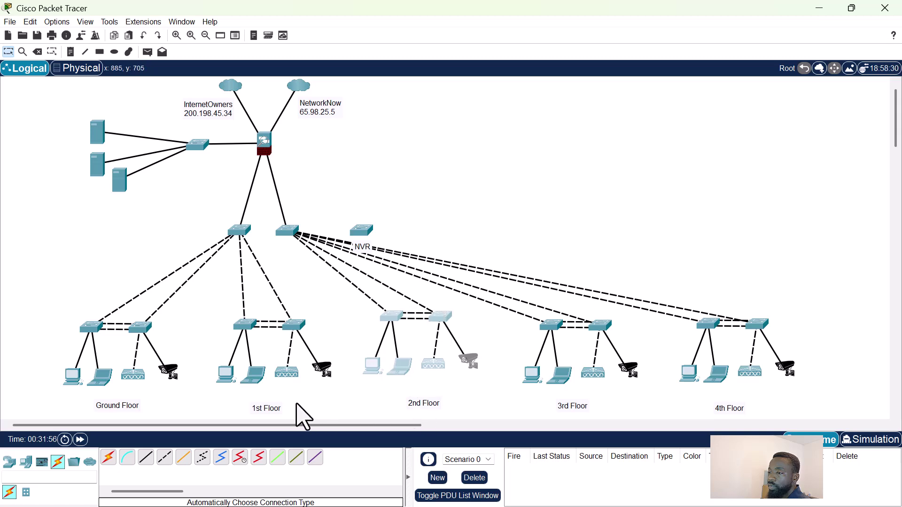
{"action": "left_click_drag", "start_coordinate": [269, 409], "coordinate": [278, 401]}
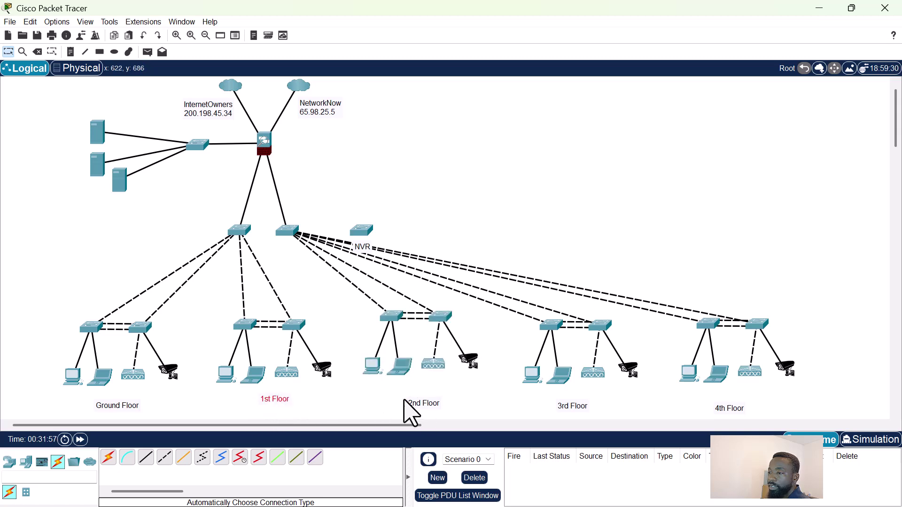
{"action": "left_click_drag", "start_coordinate": [422, 404], "coordinate": [415, 398]}
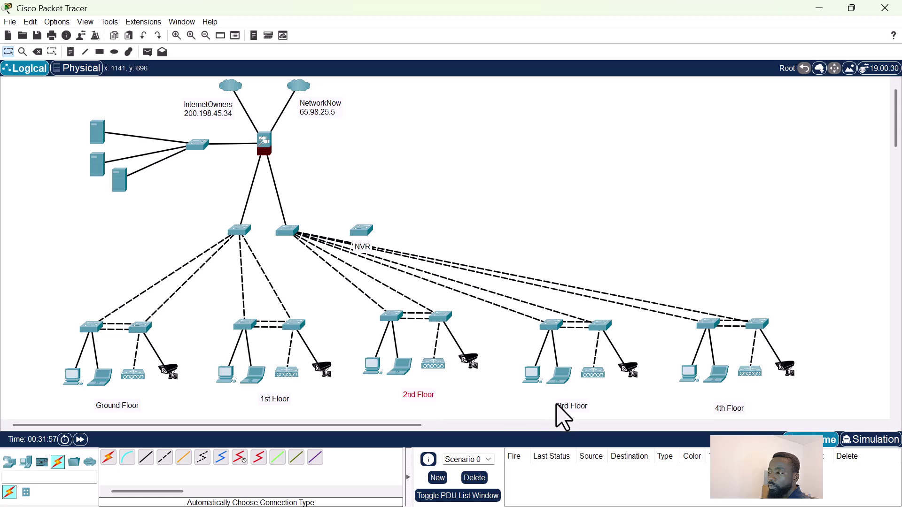
{"action": "left_click_drag", "start_coordinate": [565, 406], "coordinate": [567, 403]}
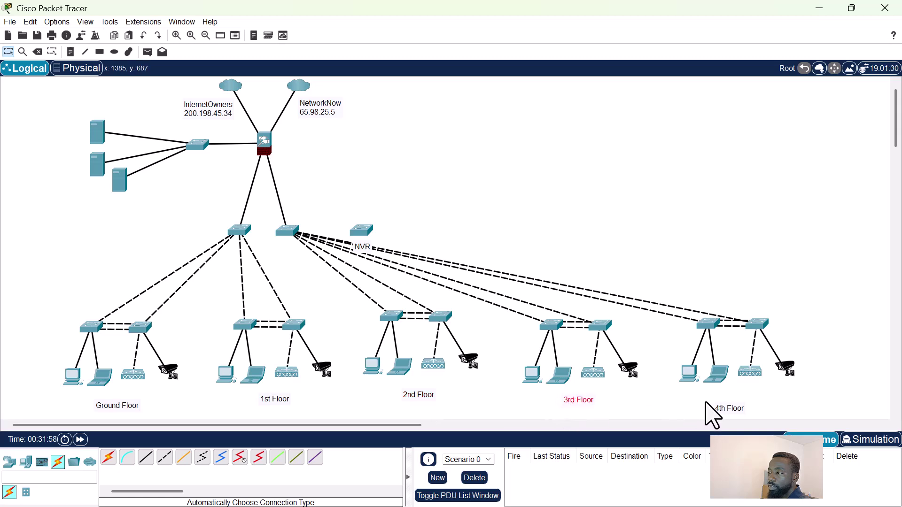
{"action": "left_click_drag", "start_coordinate": [717, 408], "coordinate": [724, 401]}
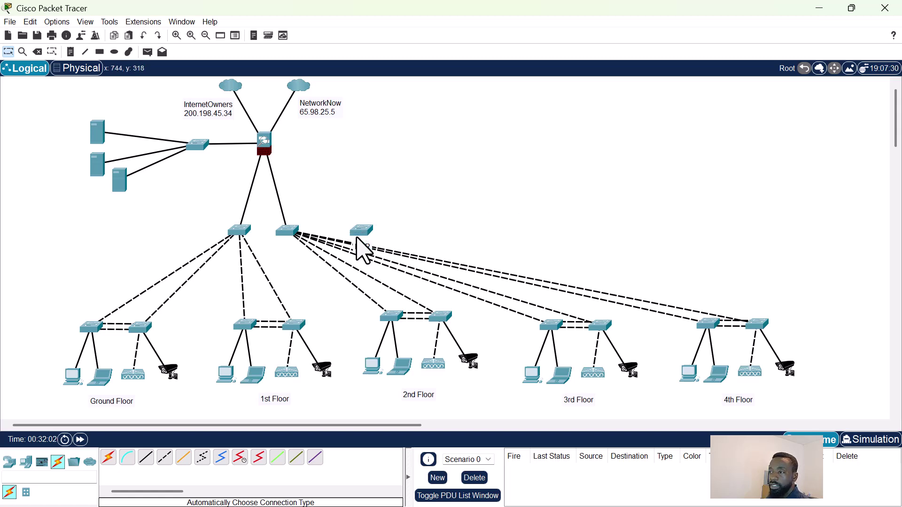
Step: Move the NVR label beside its switch and link that switch to the right-hand upper switch with an automatically chosen cable
{"action": "left_click_drag", "start_coordinate": [362, 246], "coordinate": [391, 229]}
{"action": "left_click", "coordinate": [109, 458]}
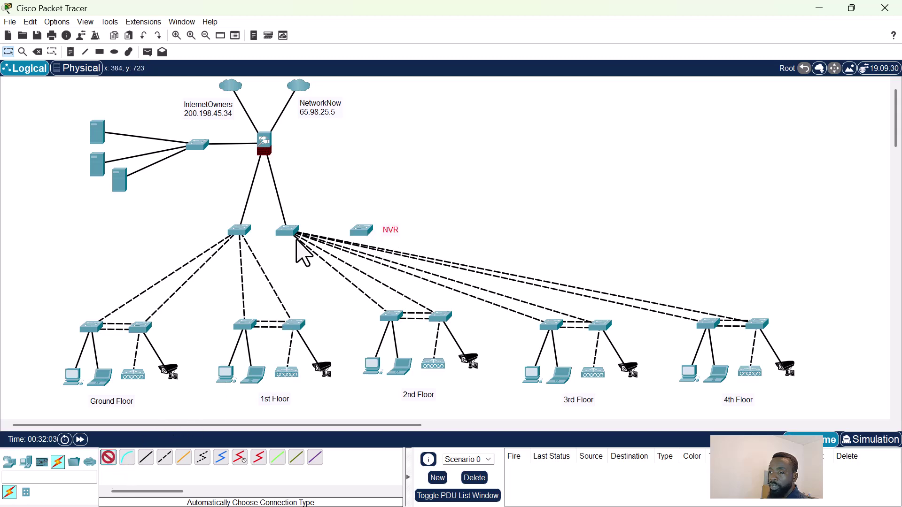
{"action": "left_click", "coordinate": [287, 231]}
{"action": "left_click", "coordinate": [364, 230]}
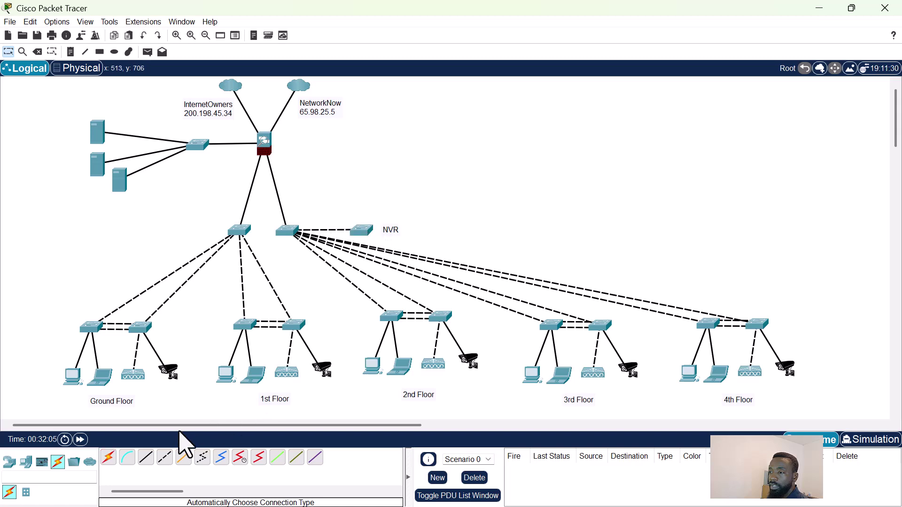
Step: Link the left-hand upper switch to the NVR switch with an automatic cable, and shift the NVR switch and label slightly up and left
{"action": "left_click", "coordinate": [109, 457]}
{"action": "left_click", "coordinate": [241, 231]}
{"action": "left_click", "coordinate": [300, 230]}
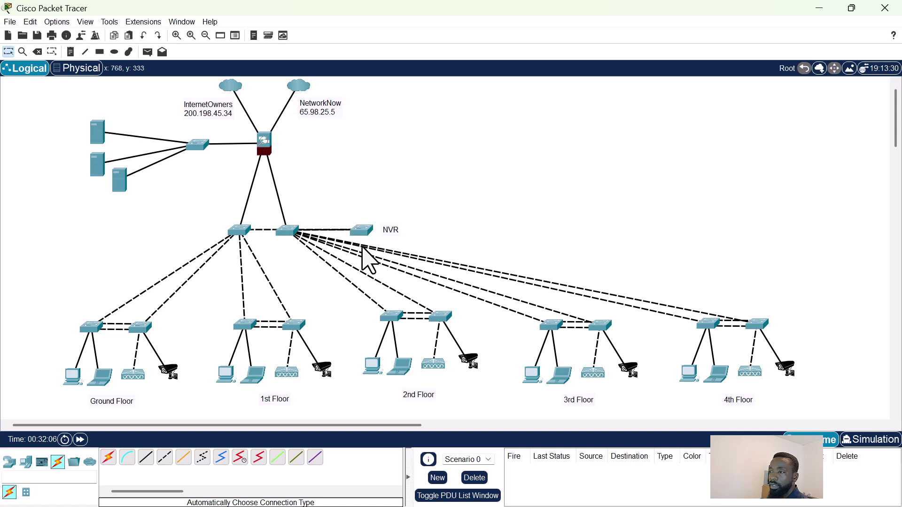
{"action": "left_click_drag", "start_coordinate": [358, 226], "coordinate": [378, 217]}
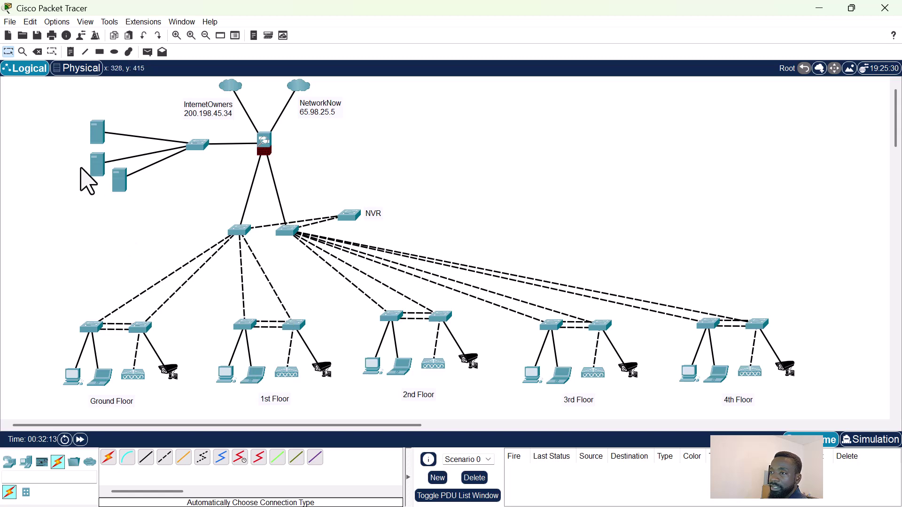
{"action": "left_click_drag", "start_coordinate": [56, 121], "coordinate": [156, 217]}
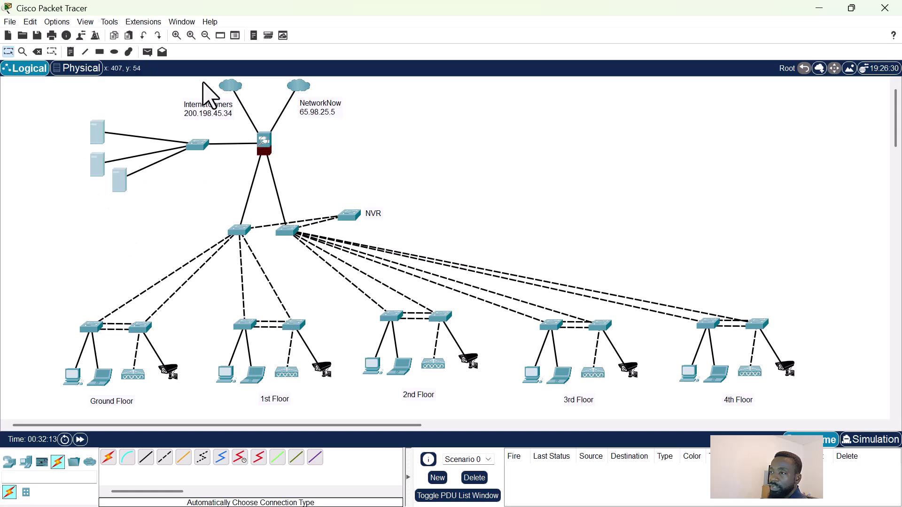
{"action": "left_click_drag", "start_coordinate": [203, 81], "coordinate": [345, 129]}
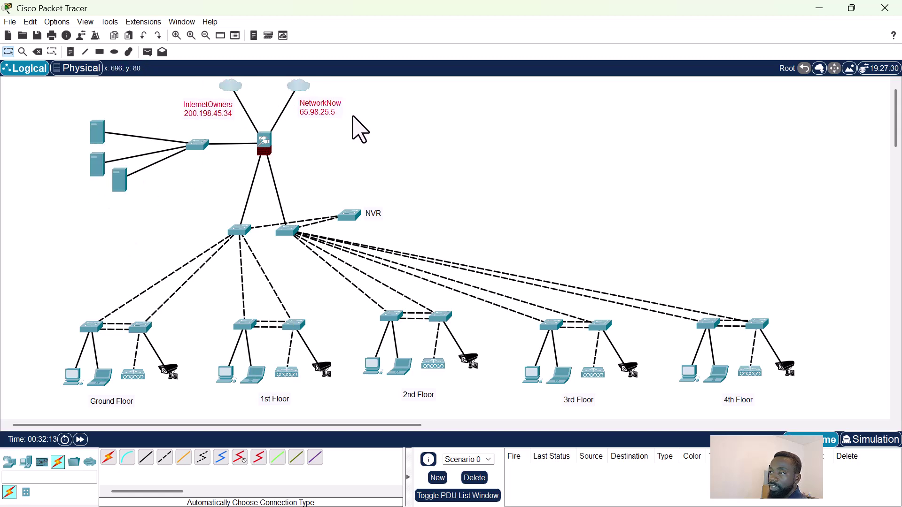
{"action": "left_click", "coordinate": [346, 147]}
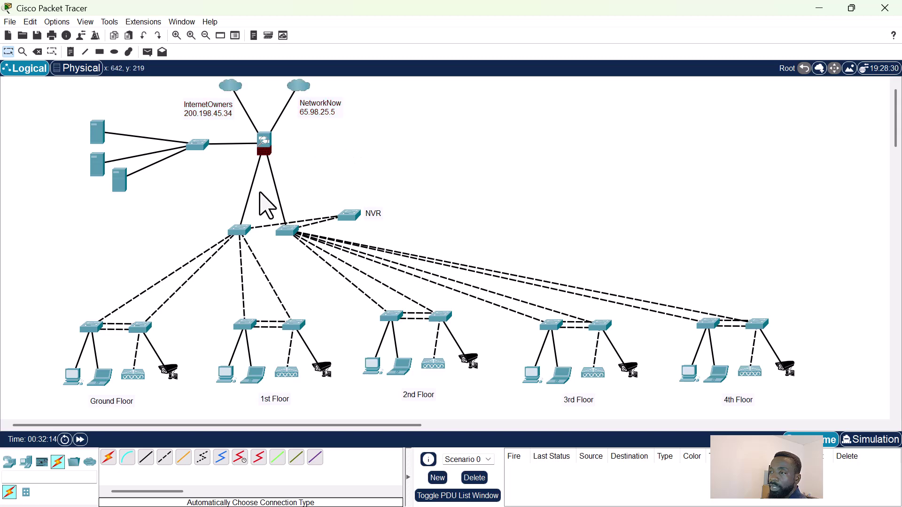
Step: Copy the InternetOwners label to the area beneath the server cluster's switch
{"action": "left_click", "coordinate": [221, 112]}
{"action": "key", "text": "Delete"}
{"action": "key", "text": "ctrl+z"}
{"action": "left_click_drag", "start_coordinate": [220, 112], "coordinate": [161, 160]}
Step: Replace the copied label's text with "DMZ" and "IP:" on two lines, and position it directly under the server cluster's switch
{"action": "double_click", "coordinate": [222, 167]}
{"action": "type", "text": "D"}
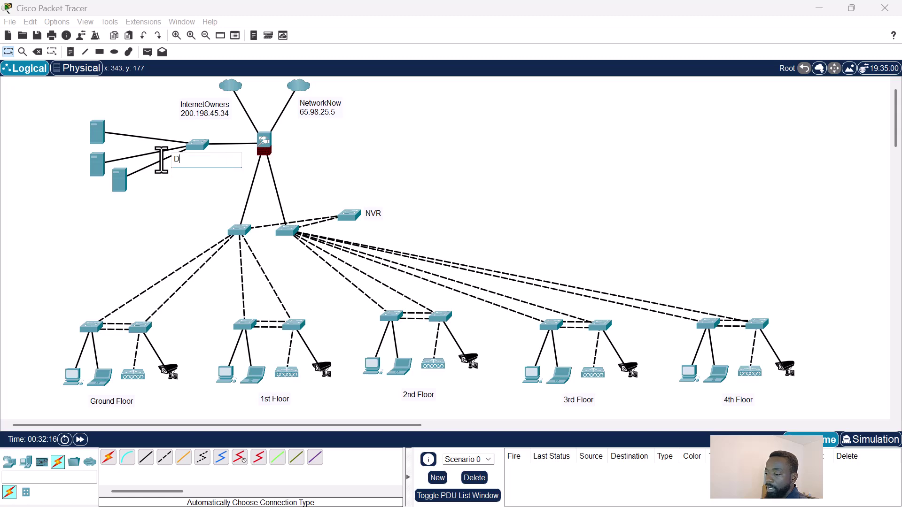
{"action": "type", "text": "m"}
{"action": "key", "text": "BackSpace"}
{"action": "type", "text": "MZ"}
{"action": "key", "text": "Return"}
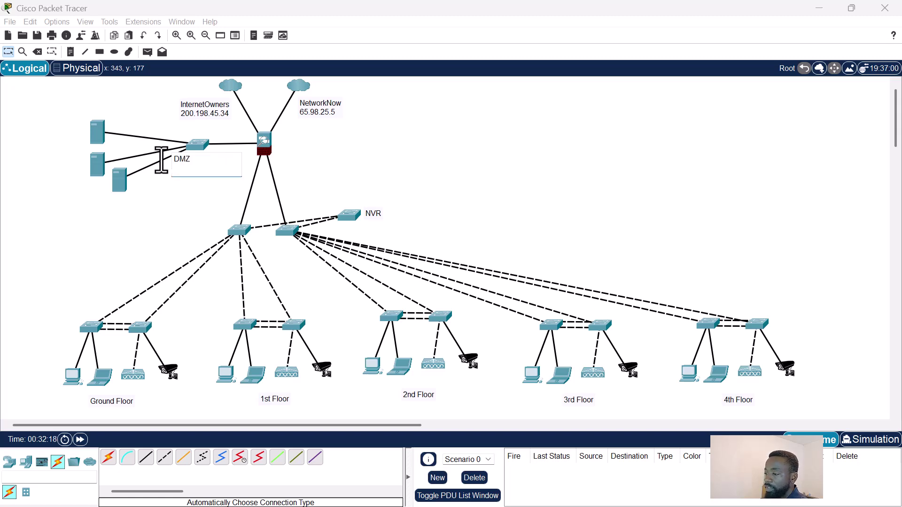
{"action": "type", "text": "IP:"}
{"action": "left_click", "coordinate": [164, 216]}
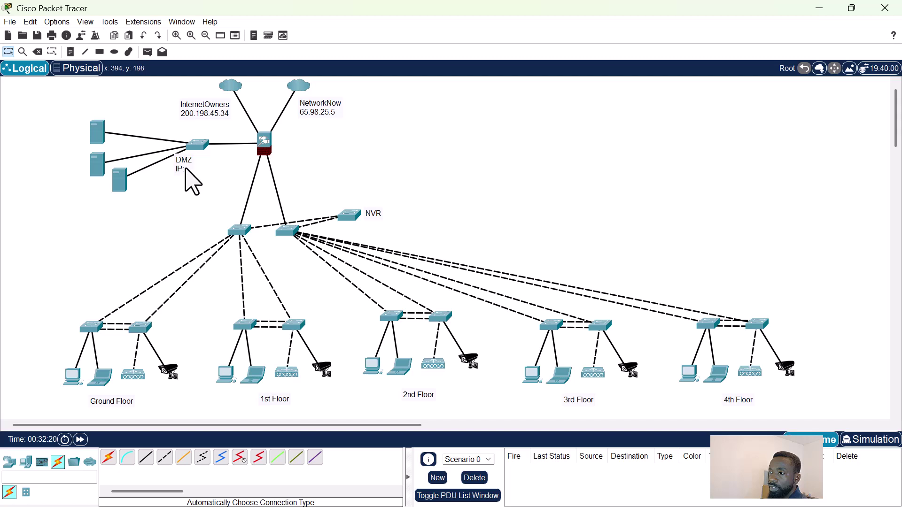
{"action": "left_click_drag", "start_coordinate": [194, 168], "coordinate": [197, 168]}
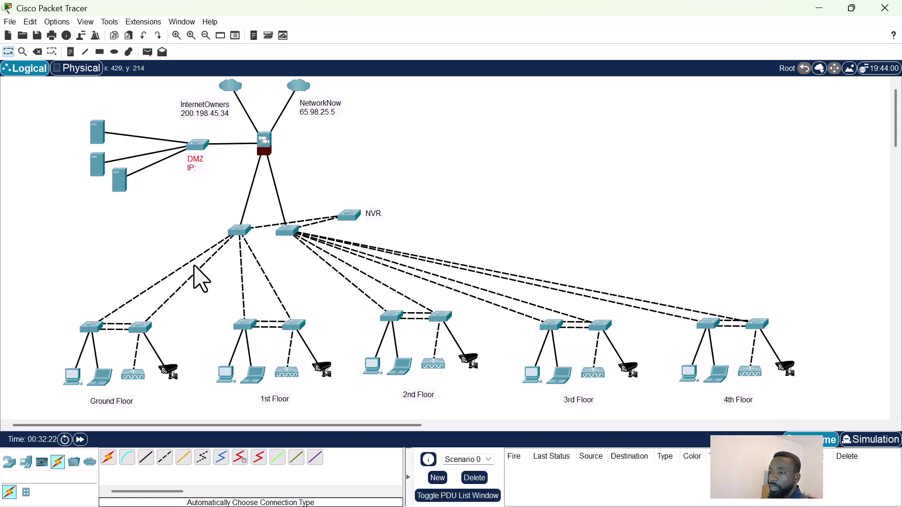
Step: Set the shape fill colour to pale yellow, and undo a trial ellipse over the Ground Floor group
{"action": "left_click", "coordinate": [115, 53]}
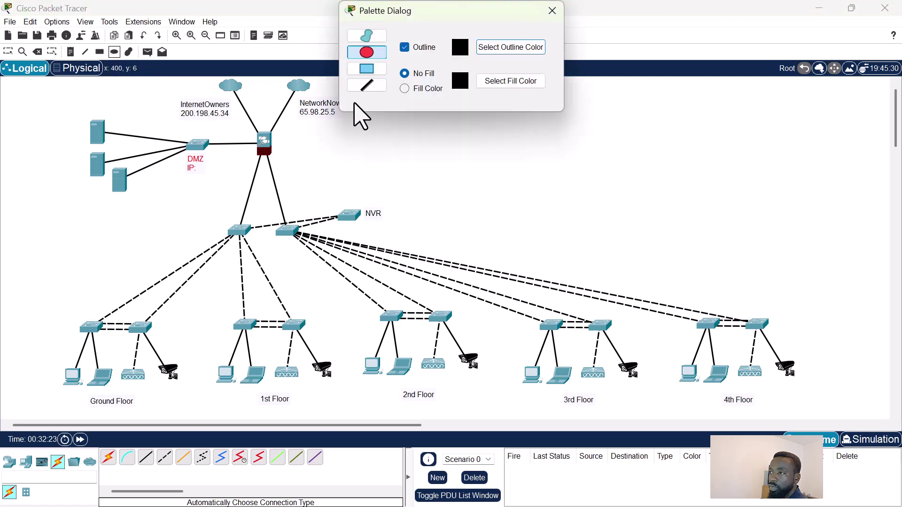
{"action": "left_click", "coordinate": [506, 82]}
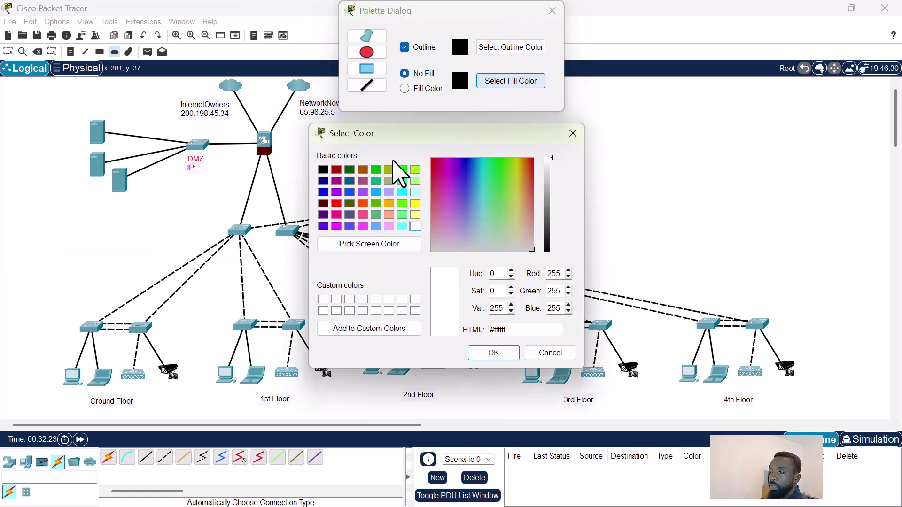
{"action": "left_click", "coordinate": [415, 215]}
{"action": "left_click", "coordinate": [493, 354]}
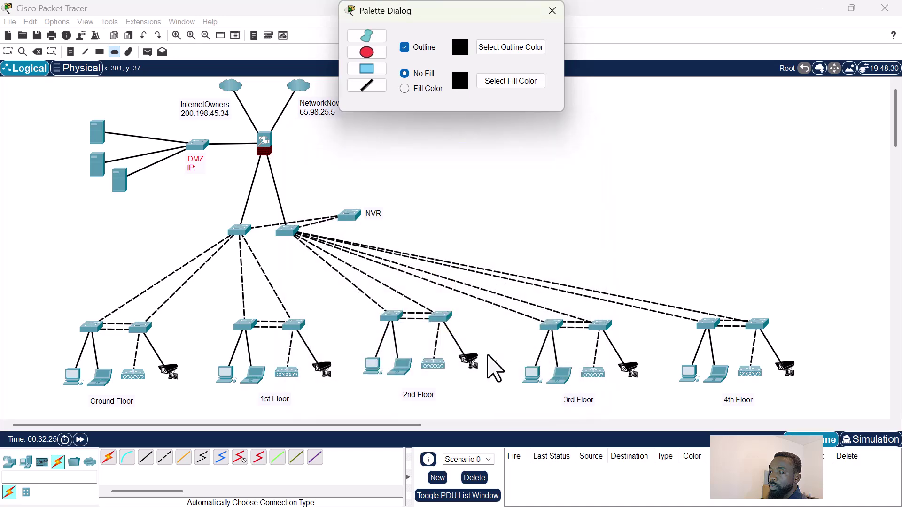
{"action": "mouse_move", "coordinate": [54, 305]}
{"action": "left_mouse_down"}
{"action": "mouse_move", "coordinate": [170, 383]}
{"action": "mouse_move", "coordinate": [181, 403]}
{"action": "mouse_move", "coordinate": [115, 319]}
{"action": "mouse_move", "coordinate": [131, 315]}
{"action": "left_mouse_up"}
{"action": "key", "text": "ctrl+z"}
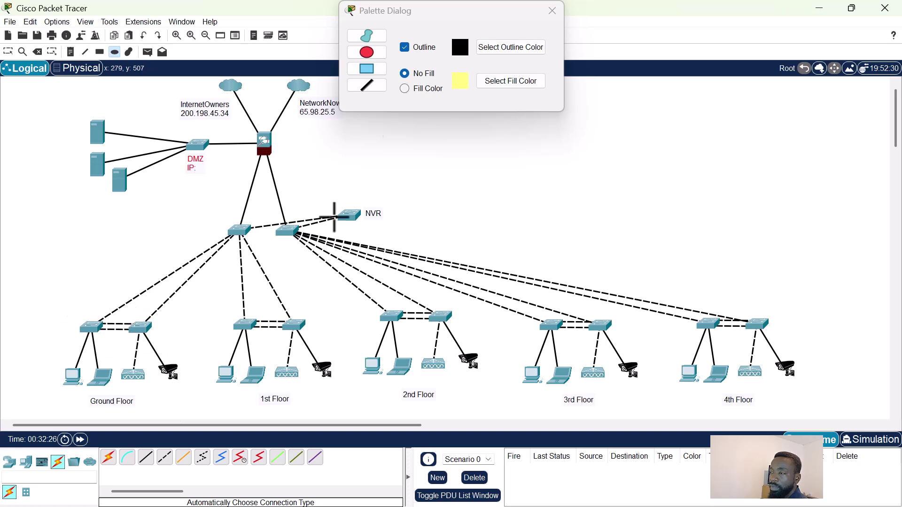
Step: Draw a rectangle filled with pale yellow around the Ground Floor group and its label
{"action": "left_click", "coordinate": [374, 69]}
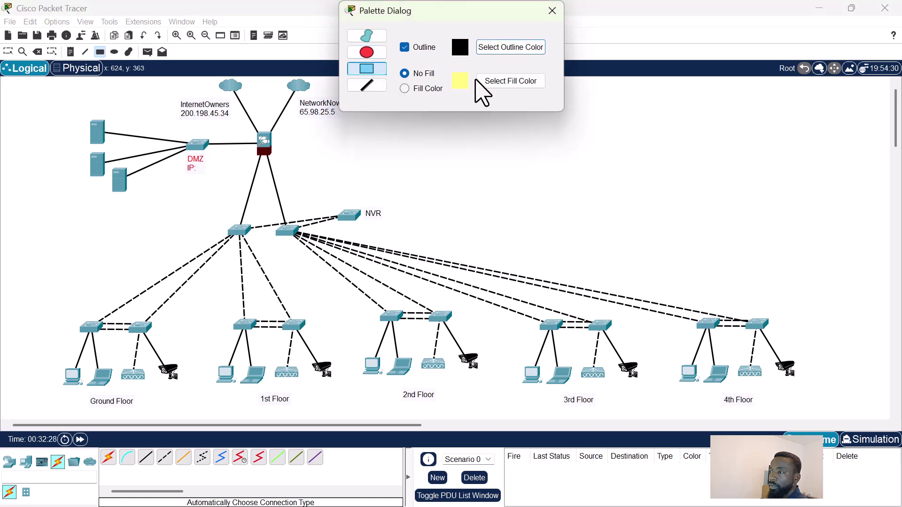
{"action": "left_click", "coordinate": [424, 90]}
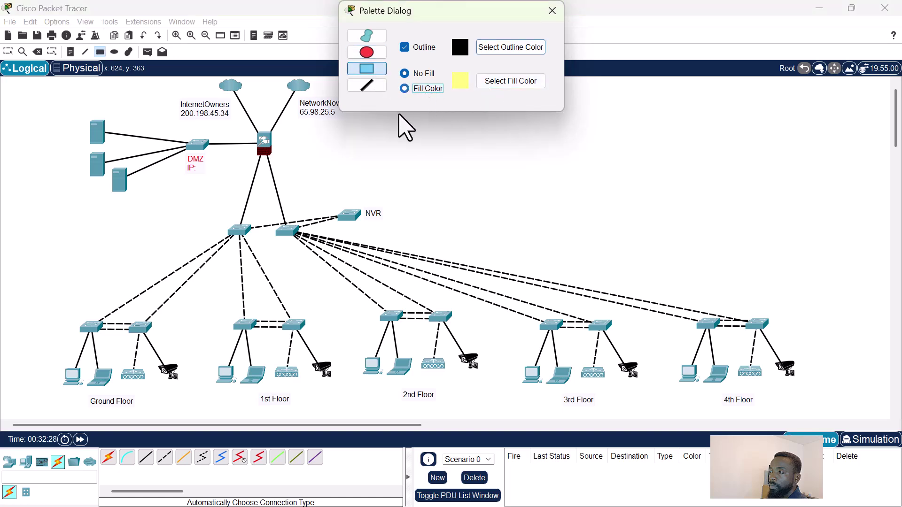
{"action": "mouse_move", "coordinate": [43, 312]}
{"action": "left_mouse_down"}
{"action": "mouse_move", "coordinate": [175, 383]}
{"action": "mouse_move", "coordinate": [191, 409]}
{"action": "left_mouse_up"}
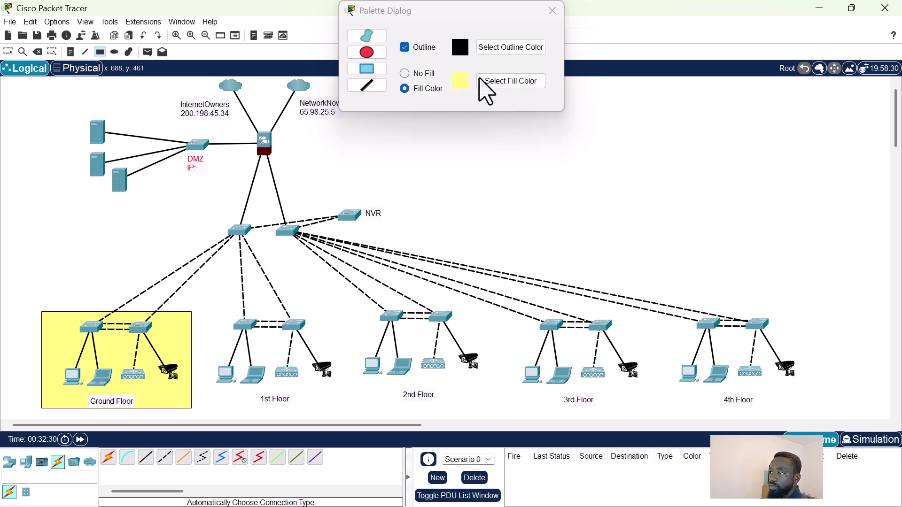
Step: Draw a rectangle filled with pale cyan around the 1st Floor group and its label, and return to selection mode
{"action": "left_click", "coordinate": [483, 90]}
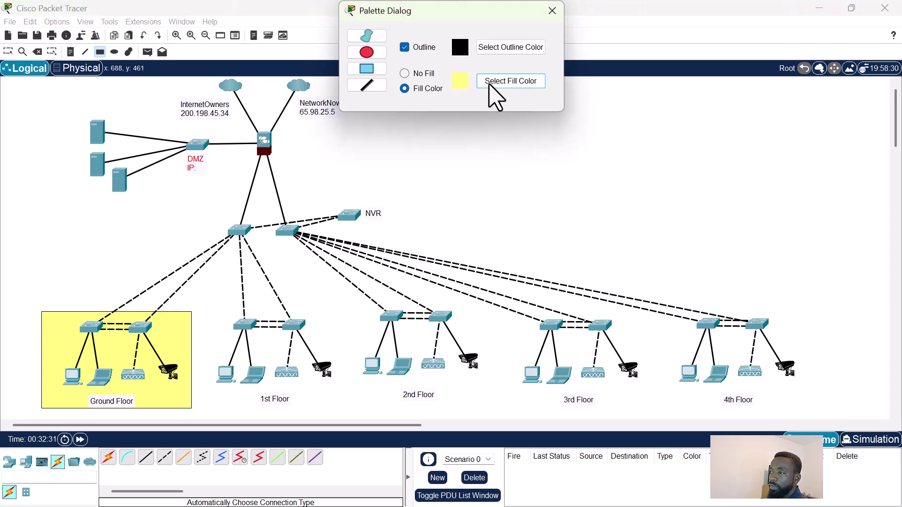
{"action": "left_click", "coordinate": [488, 84]}
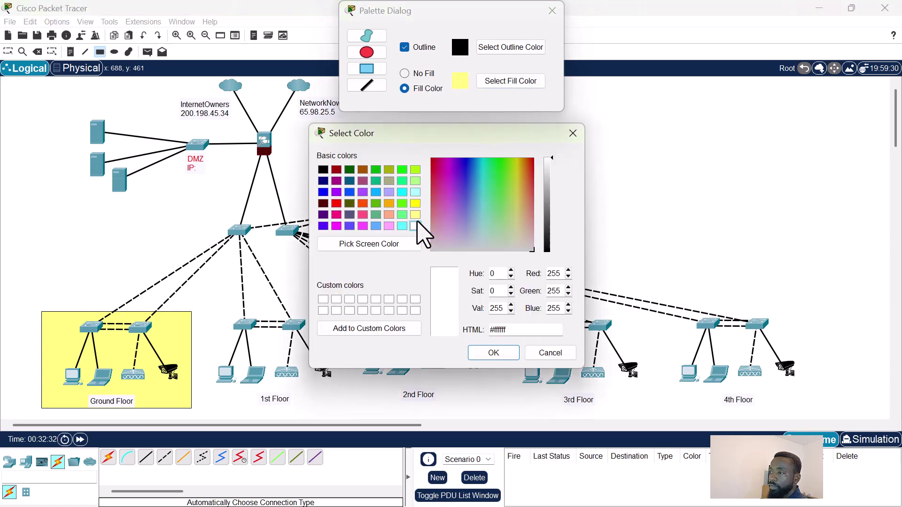
{"action": "left_click", "coordinate": [415, 192]}
{"action": "left_click", "coordinate": [491, 354]}
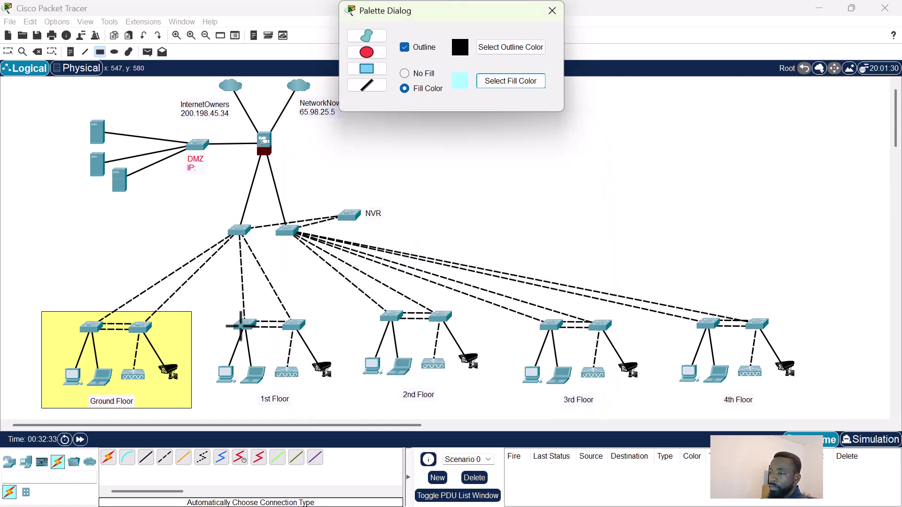
{"action": "left_click_drag", "start_coordinate": [249, 344], "coordinate": [350, 403]}
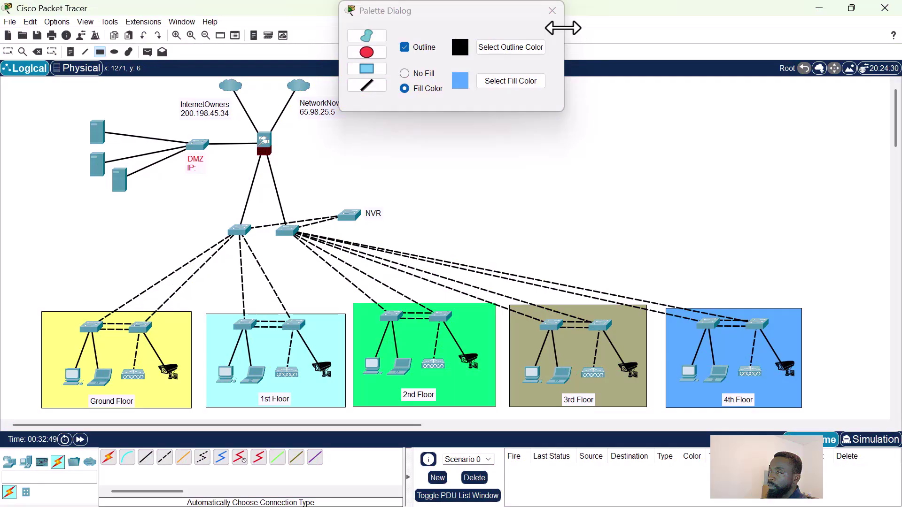
{"action": "left_click", "coordinate": [552, 10]}
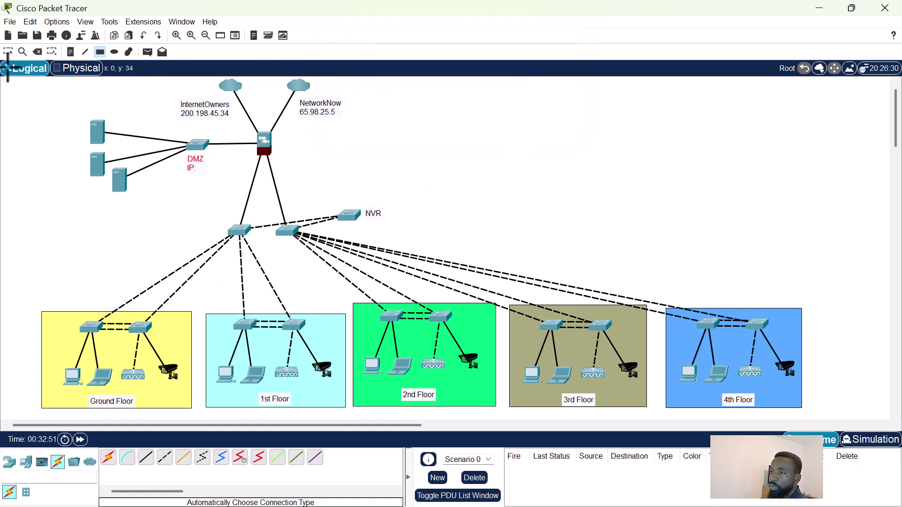
{"action": "left_click", "coordinate": [8, 51]}
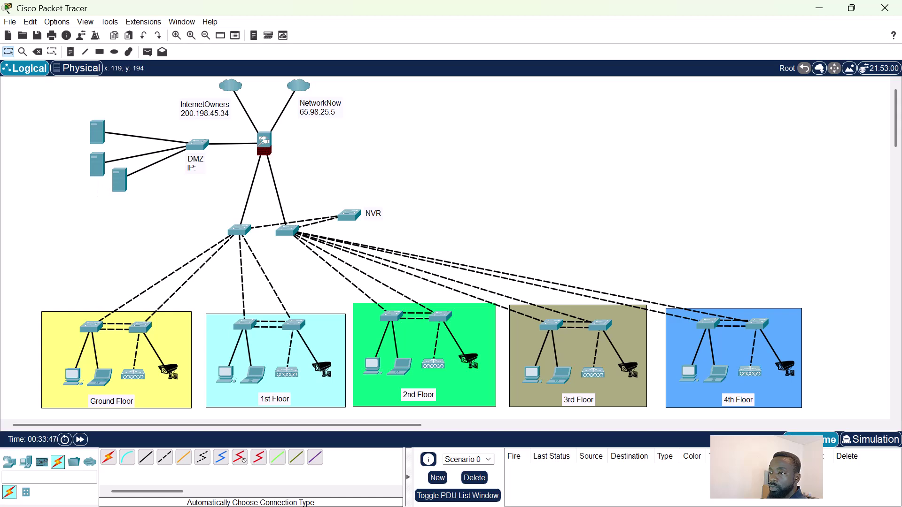
Step: Place the server address note in the empty area beyond the NVR and replace its text with "VLAN Management"
{"action": "left_click_drag", "start_coordinate": [121, 171], "coordinate": [440, 217]}
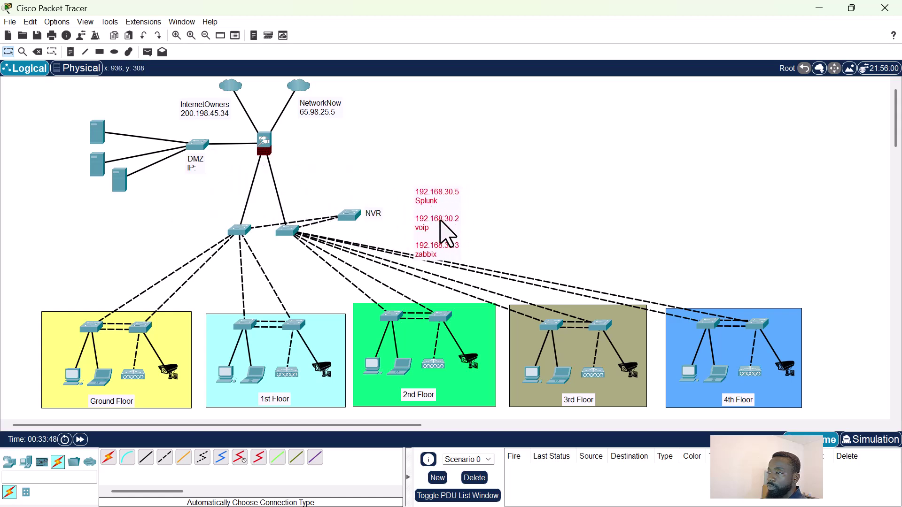
{"action": "double_click", "coordinate": [453, 253]}
{"action": "left_click_drag", "start_coordinate": [453, 253], "coordinate": [403, 192]}
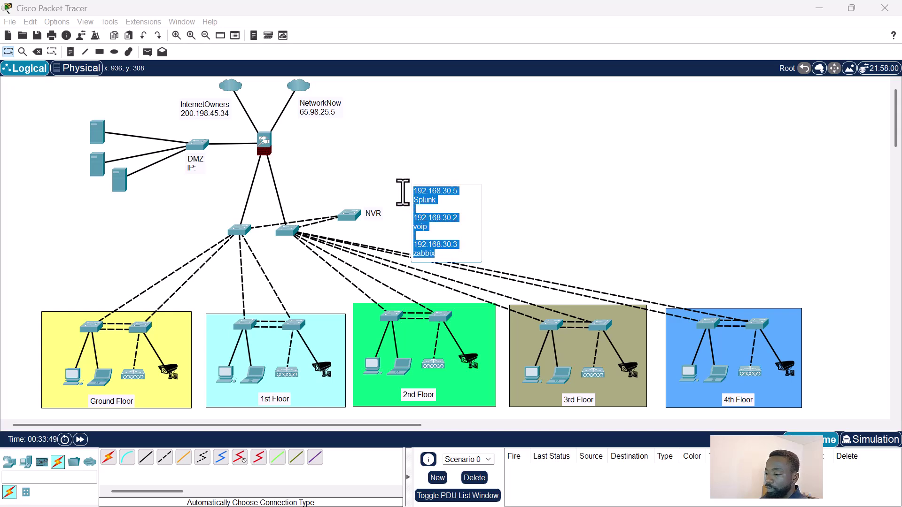
{"action": "type", "text": "Vla"}
{"action": "key", "text": "BackSpace"}
{"action": "key", "text": "BackSpace"}
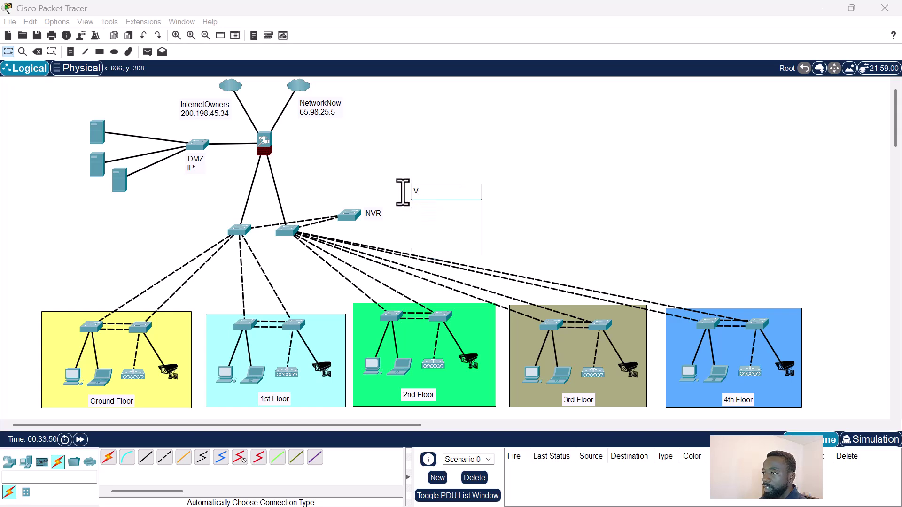
{"action": "type", "text": "LAN"}
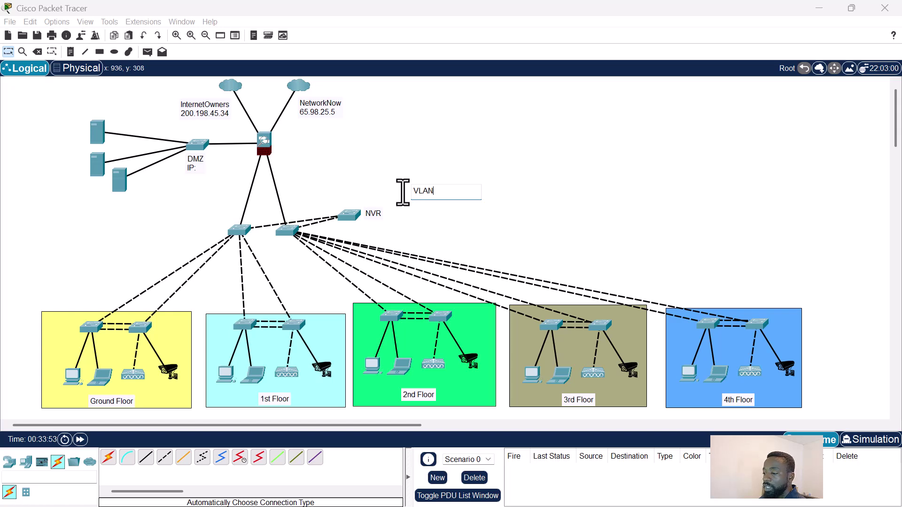
{"action": "type", "text": "Managemen"}
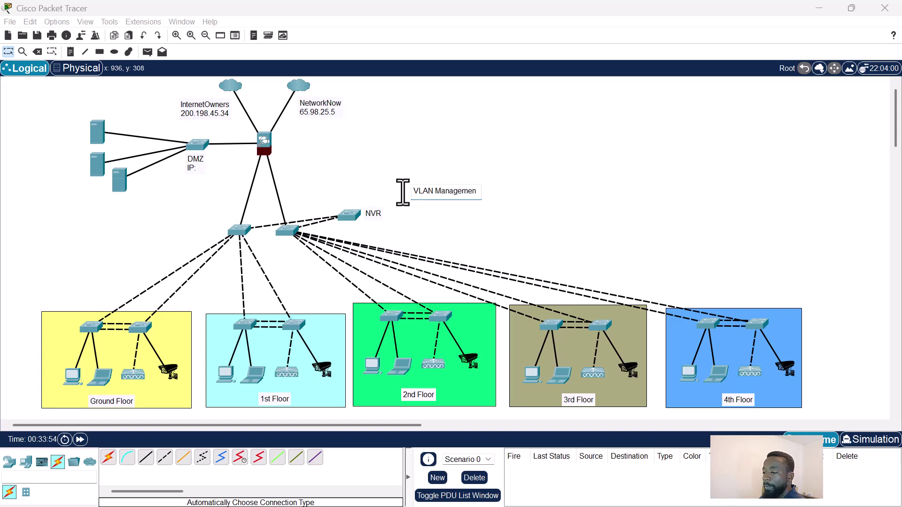
{"action": "type", "text": "t"}
{"action": "key", "text": "Return"}
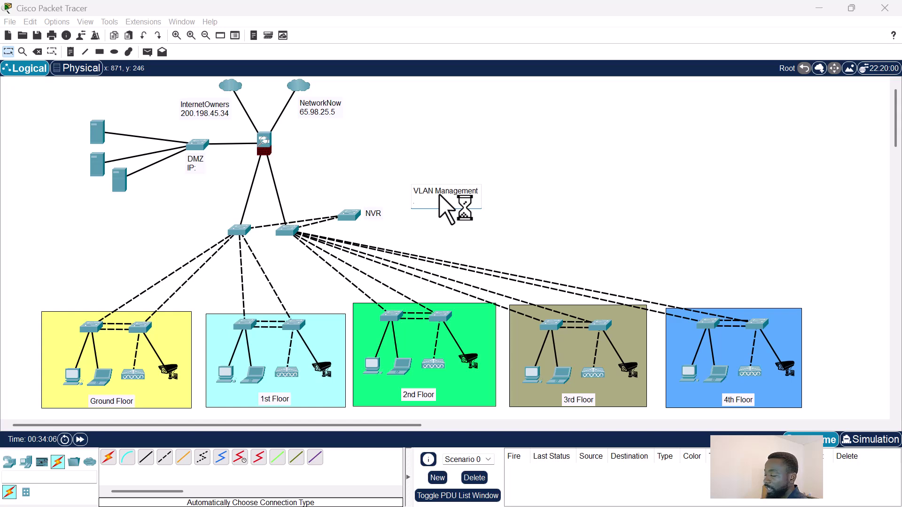
{"action": "left_click", "coordinate": [55, 138]}
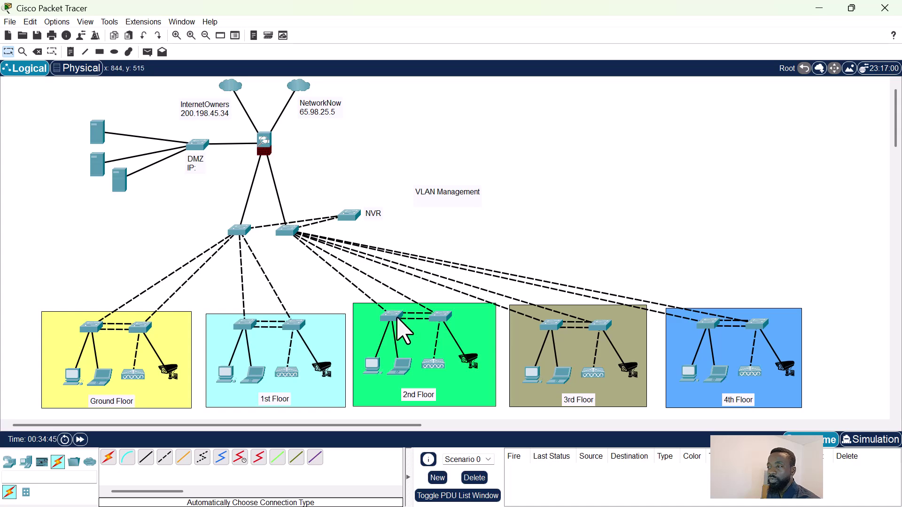
Step: Switch to Zenmap and set the scan target to 192.168.1.0/24
{"action": "mouse_move", "coordinate": [398, 318]}
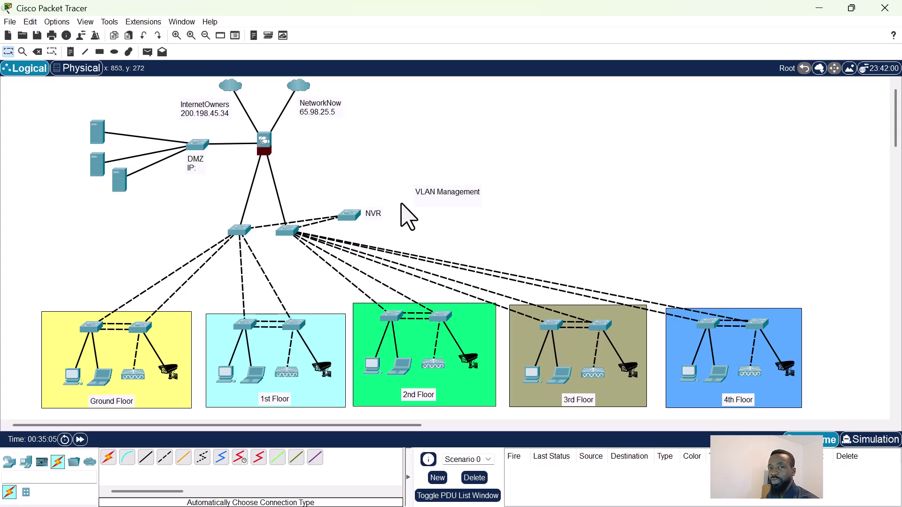
{"action": "left_click", "coordinate": [804, 499]}
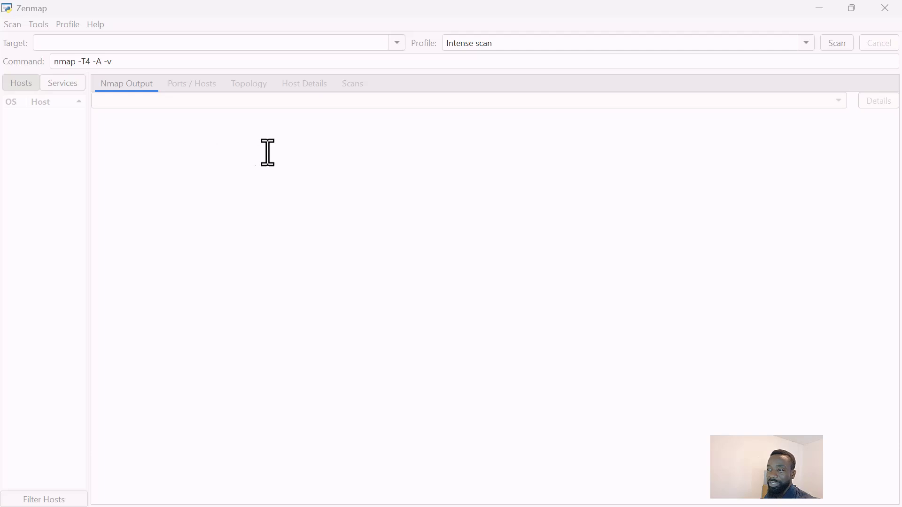
{"action": "left_click", "coordinate": [135, 43]}
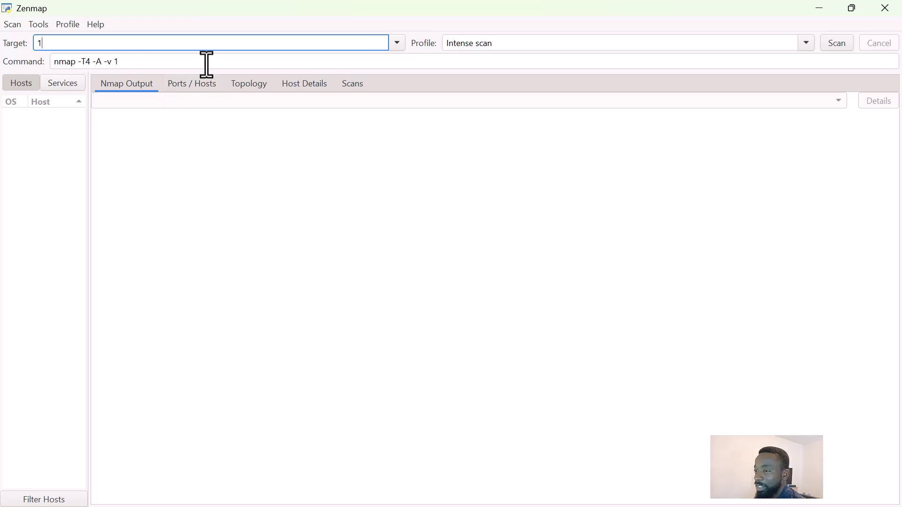
{"action": "type", "text": "19"}
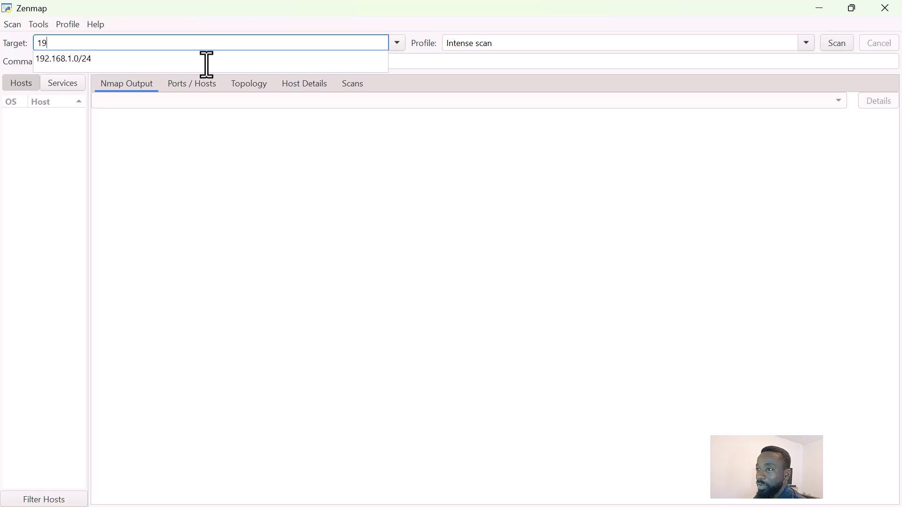
{"action": "left_click", "coordinate": [115, 61]}
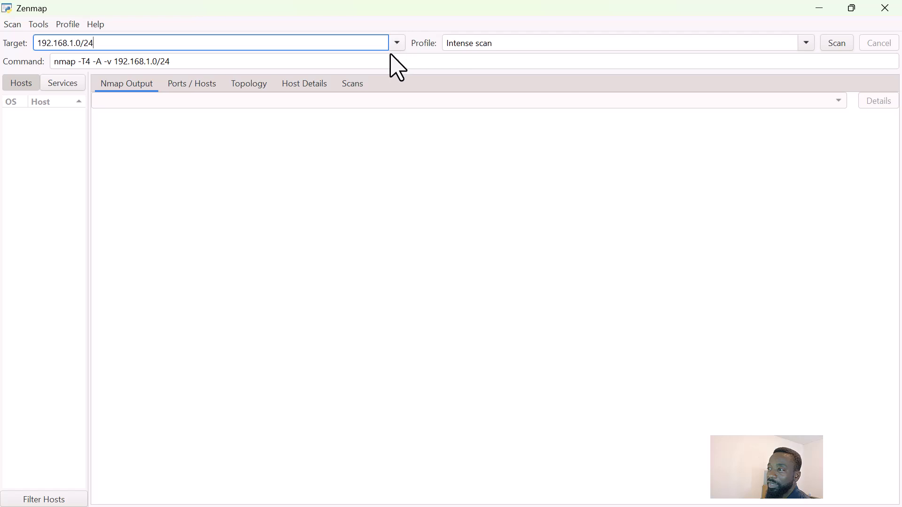
Step: Run a Ping scan on the target range and widen the hosts list
{"action": "left_click", "coordinate": [806, 43]}
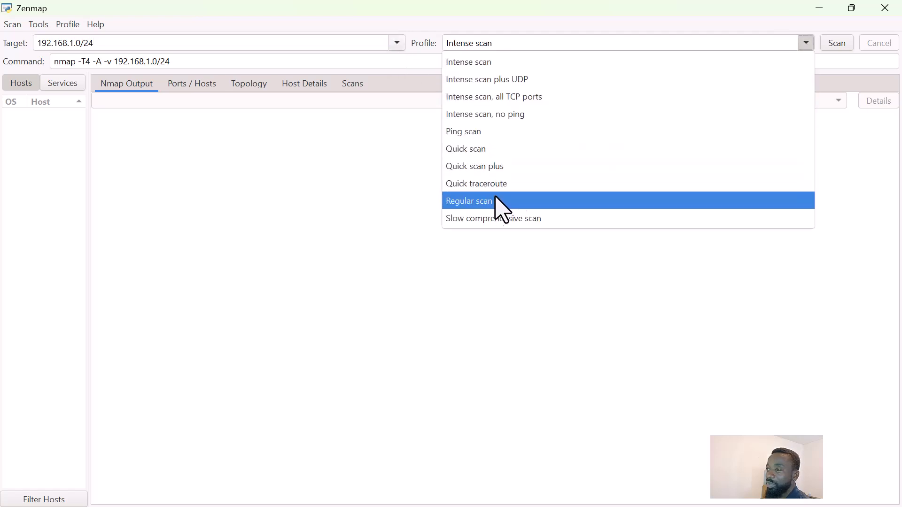
{"action": "left_click", "coordinate": [500, 133]}
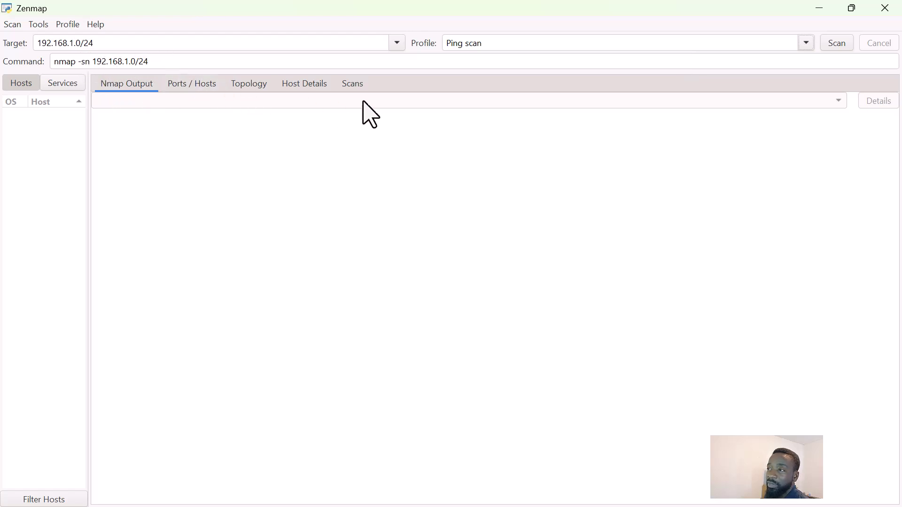
{"action": "left_click", "coordinate": [839, 44]}
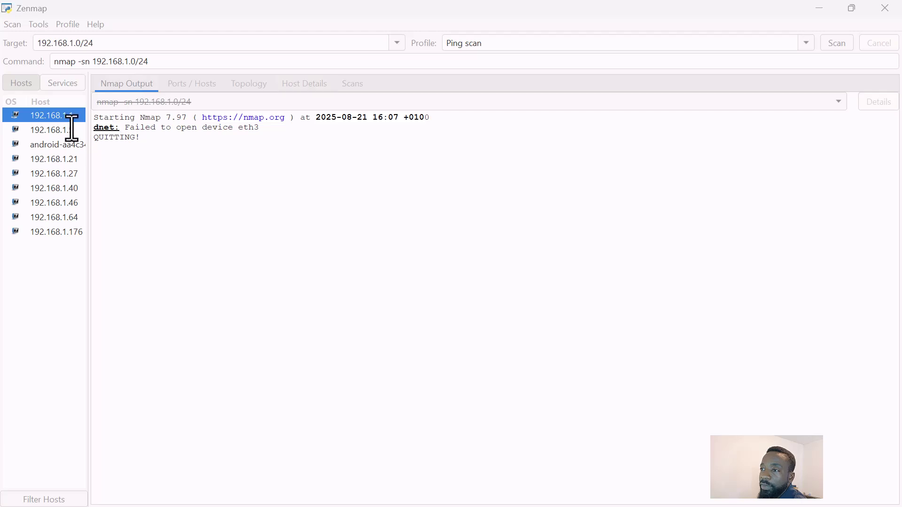
{"action": "left_click_drag", "start_coordinate": [90, 152], "coordinate": [127, 160]}
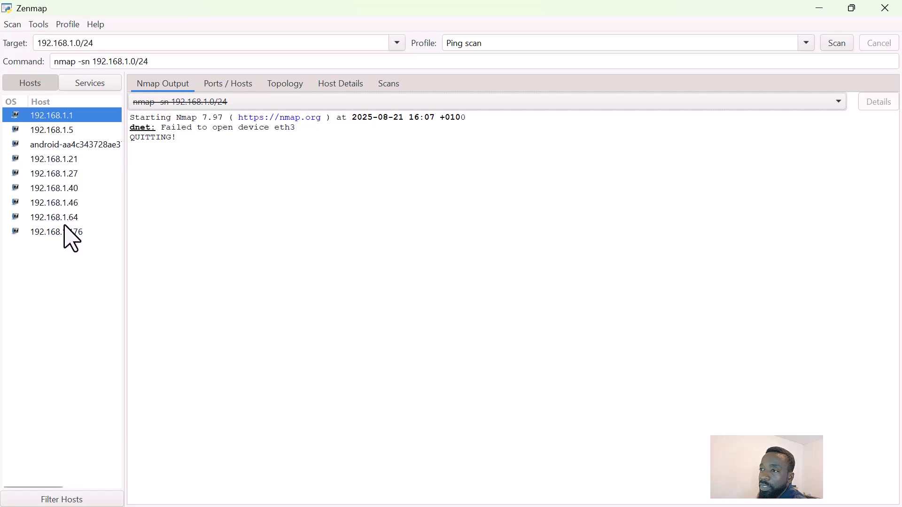
{"action": "left_click", "coordinate": [48, 88]}
{"action": "left_click", "coordinate": [48, 87]}
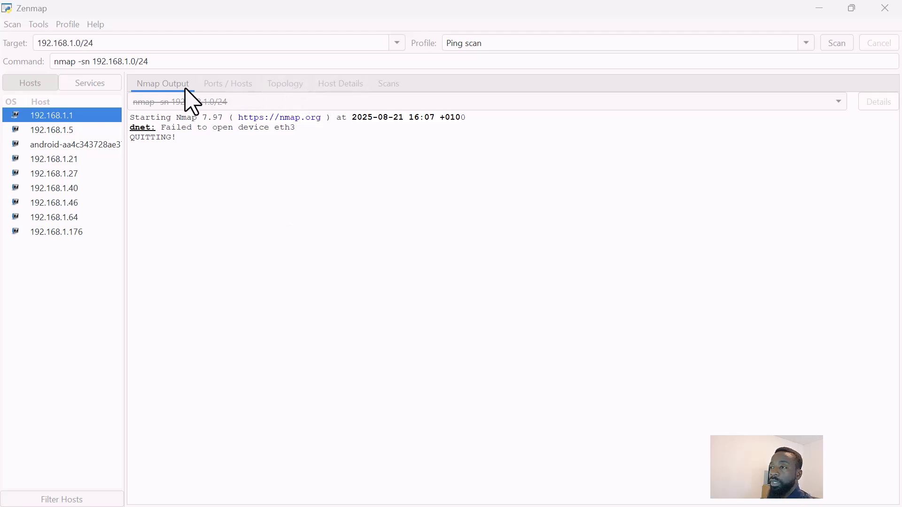
Step: Examine the scanned hosts around localhost in an enlarged network topology map
{"action": "left_click", "coordinate": [286, 84]}
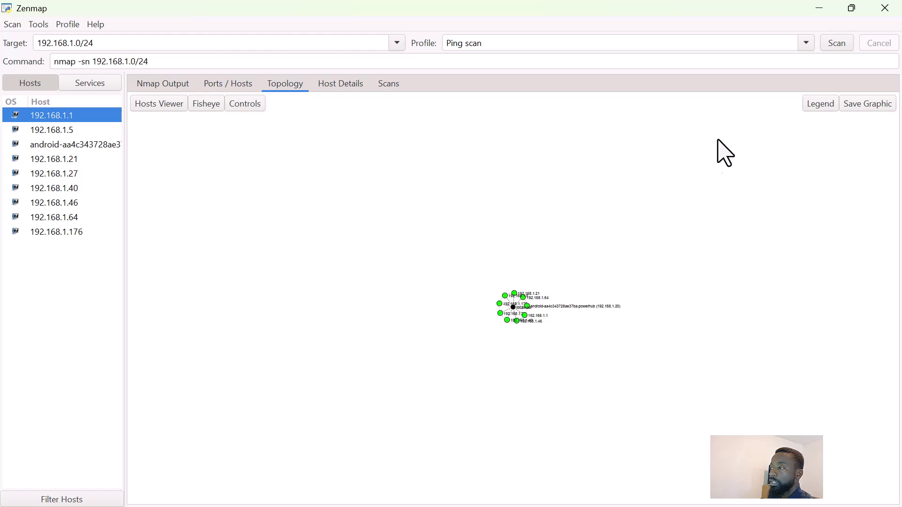
{"action": "scroll", "coordinate": [428, 290], "scroll_direction": "up", "scroll_amount": 6}
{"action": "scroll", "coordinate": [483, 324], "scroll_direction": "up", "scroll_amount": 12}
{"action": "scroll", "coordinate": [481, 332], "scroll_direction": "up", "scroll_amount": 4}
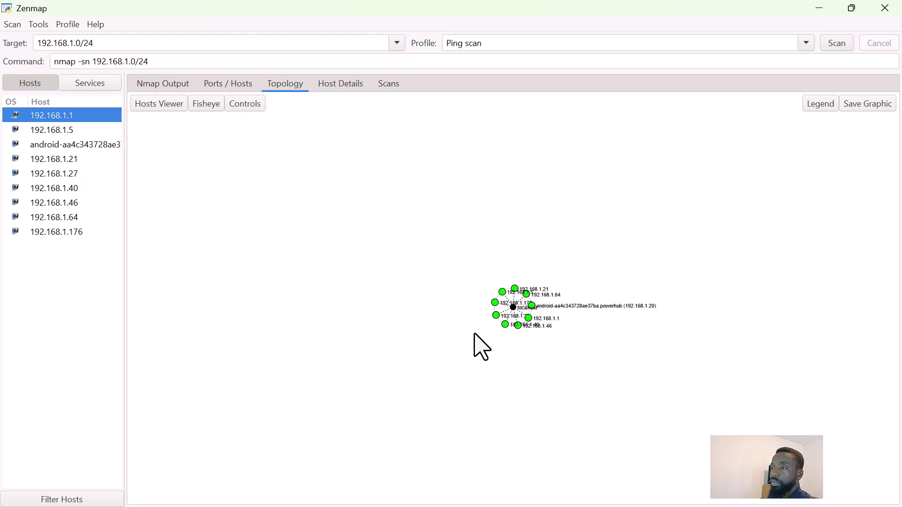
{"action": "scroll", "coordinate": [479, 341], "scroll_direction": "up", "scroll_amount": 2}
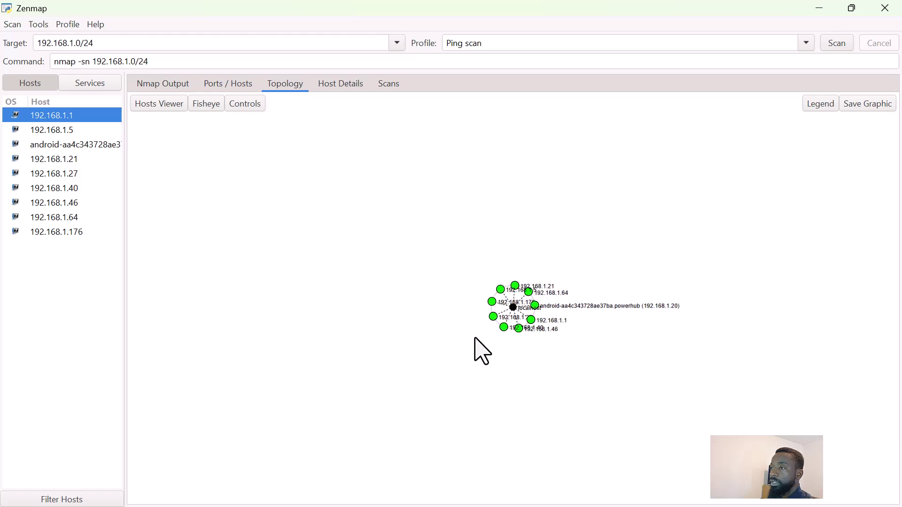
{"action": "scroll", "coordinate": [475, 338], "scroll_direction": "up", "scroll_amount": 3}
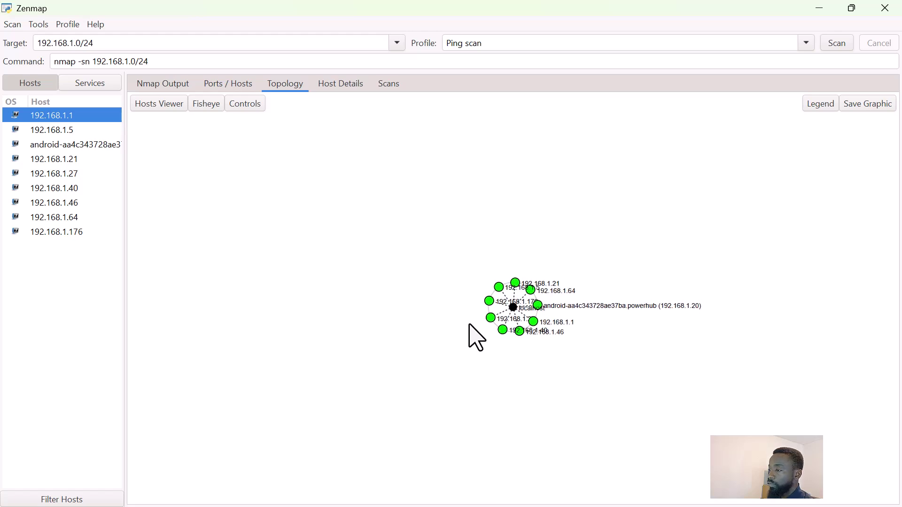
{"action": "scroll", "coordinate": [465, 321], "scroll_direction": "up", "scroll_amount": 3}
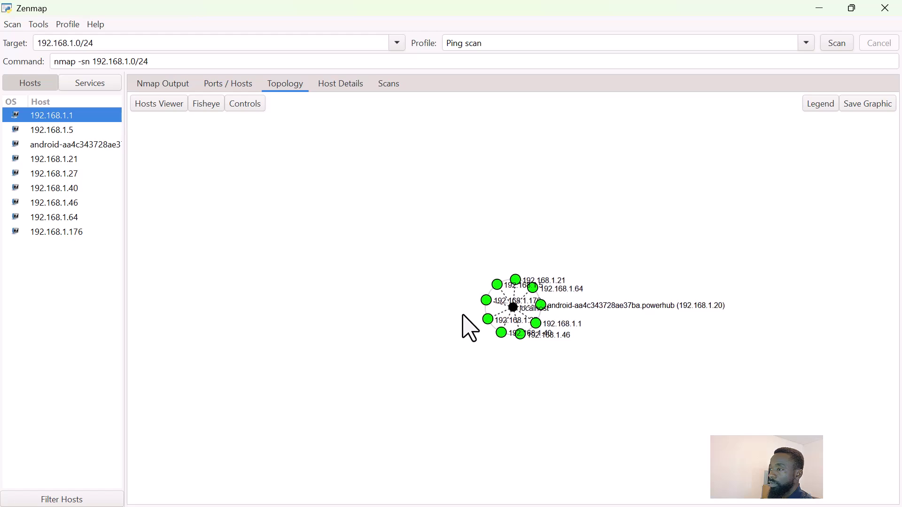
{"action": "scroll", "coordinate": [462, 323], "scroll_direction": "up", "scroll_amount": 3}
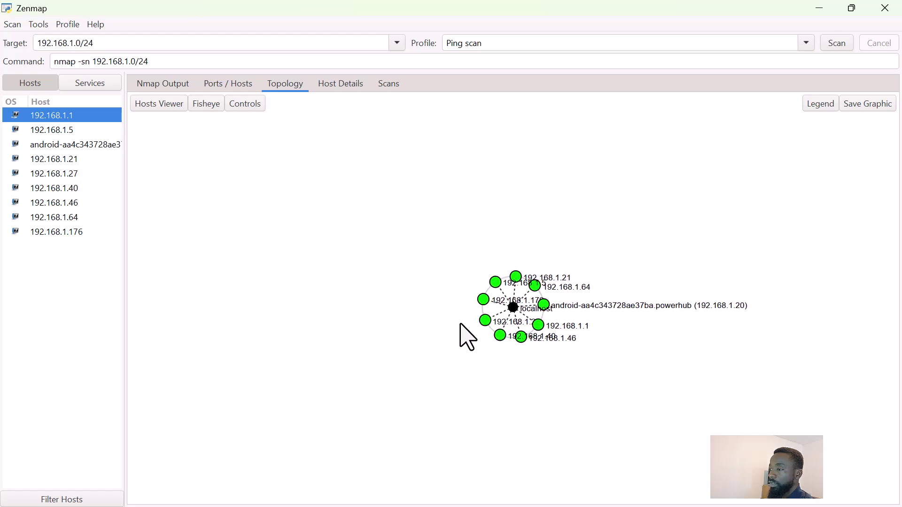
{"action": "scroll", "coordinate": [467, 337], "scroll_direction": "up", "scroll_amount": 2}
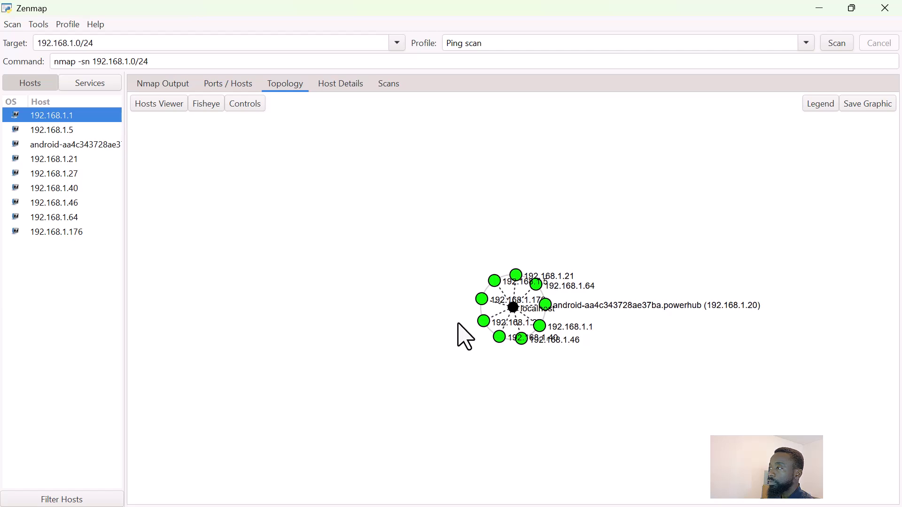
{"action": "scroll", "coordinate": [466, 337], "scroll_direction": "up", "scroll_amount": 3}
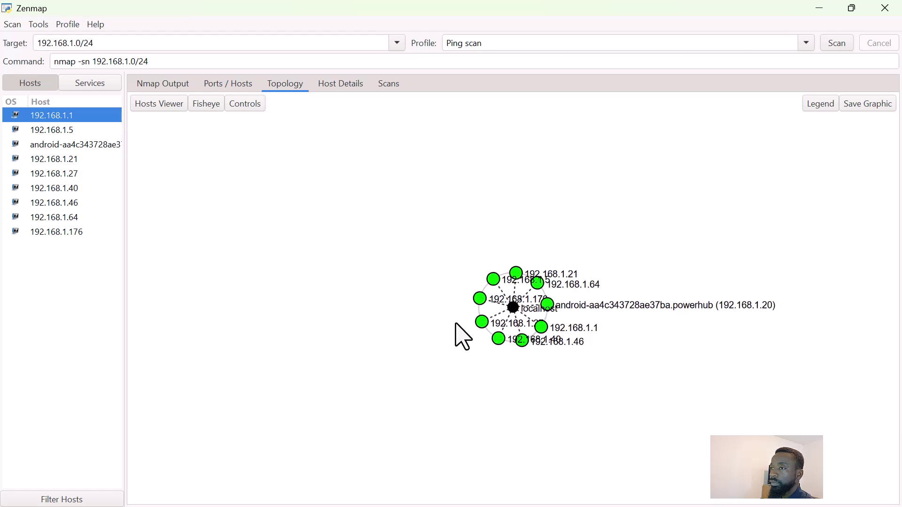
{"action": "scroll", "coordinate": [458, 324], "scroll_direction": "up", "scroll_amount": 2}
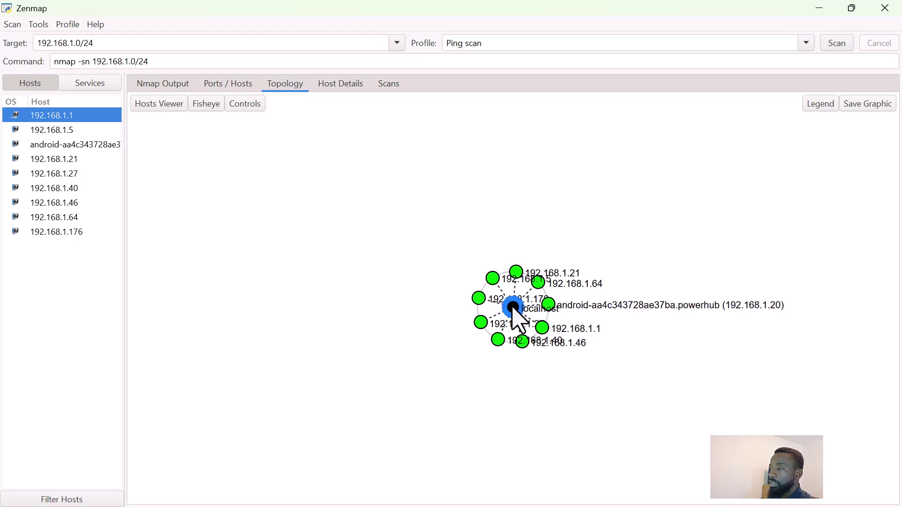
Step: Recentre the topology map on 192.168.1.21, 192.168.1.27, localhost and 192.168.1.176 in turn to examine the host connections
{"action": "left_click_drag", "start_coordinate": [514, 308], "coordinate": [400, 232]}
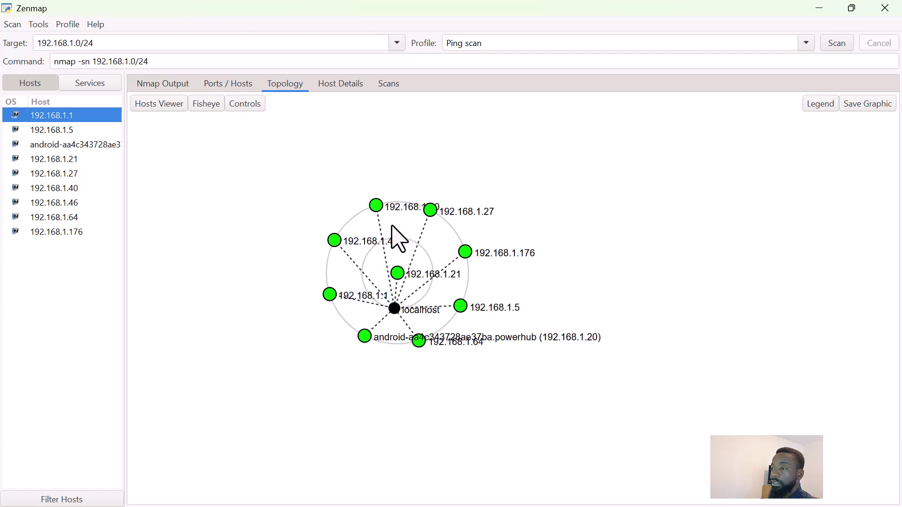
{"action": "left_click", "coordinate": [431, 212]}
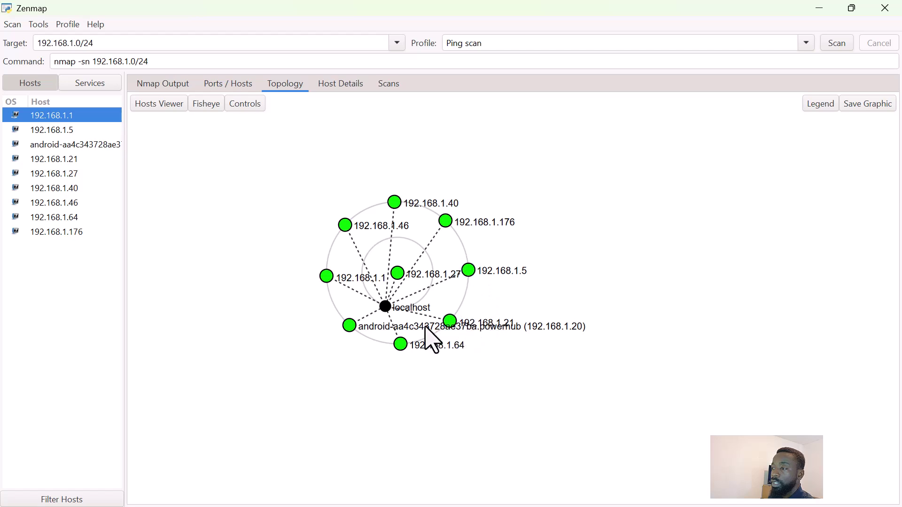
{"action": "left_click", "coordinate": [386, 307]}
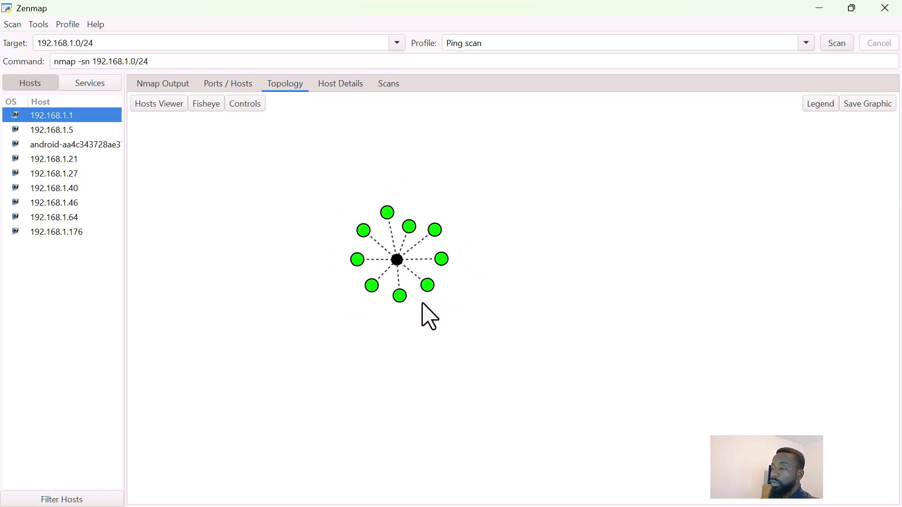
{"action": "scroll", "coordinate": [432, 270], "scroll_direction": "up", "scroll_amount": 5}
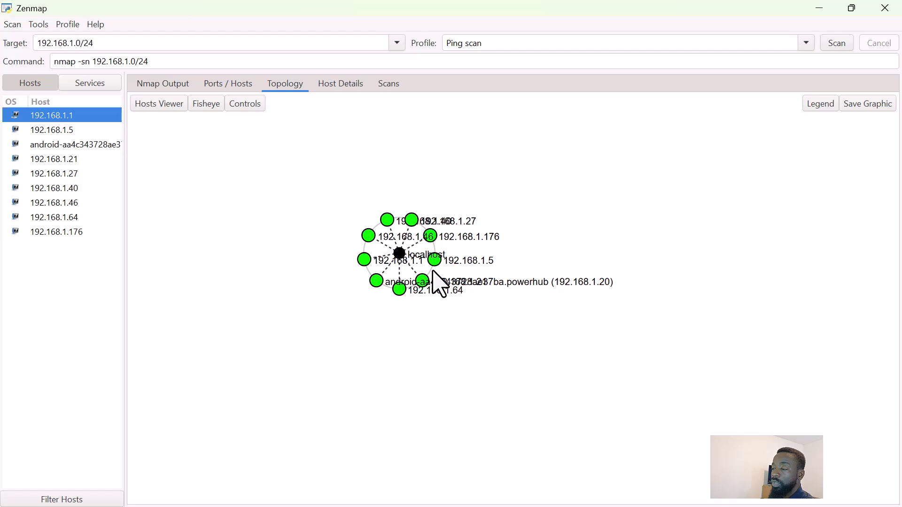
{"action": "scroll", "coordinate": [433, 275], "scroll_direction": "up", "scroll_amount": 1}
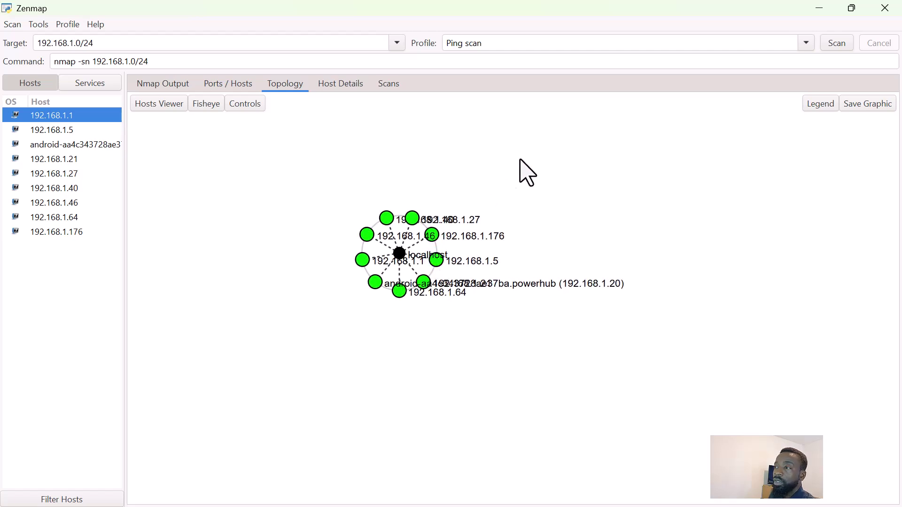
{"action": "left_click", "coordinate": [807, 43]}
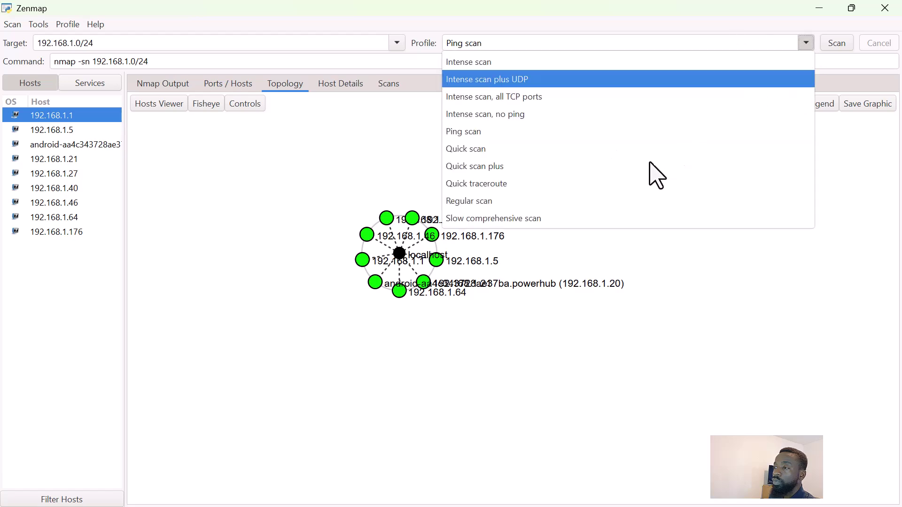
{"action": "left_click", "coordinate": [630, 262]}
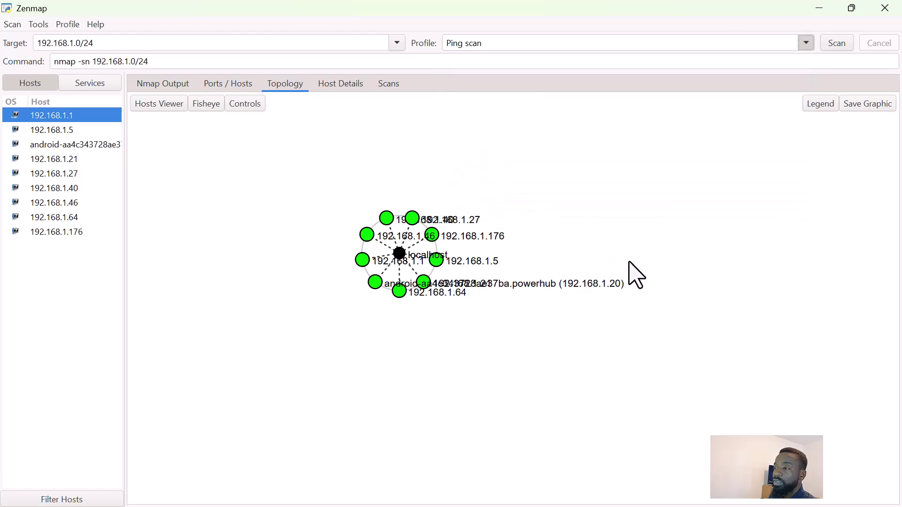
{"action": "left_click_drag", "start_coordinate": [434, 233], "coordinate": [410, 213]}
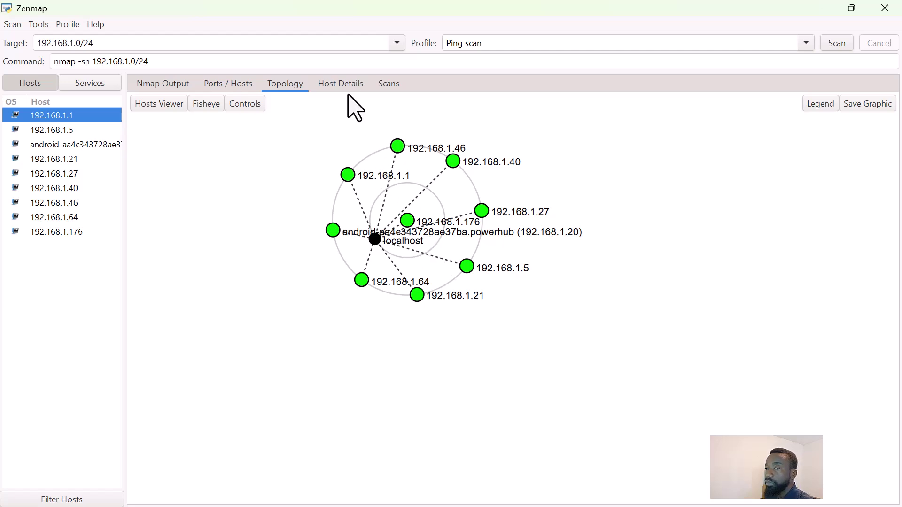
Step: Examine the host details of each scanned host in order, from 192.168.1.1 through 192.168.1.40
{"action": "left_click", "coordinate": [326, 88]}
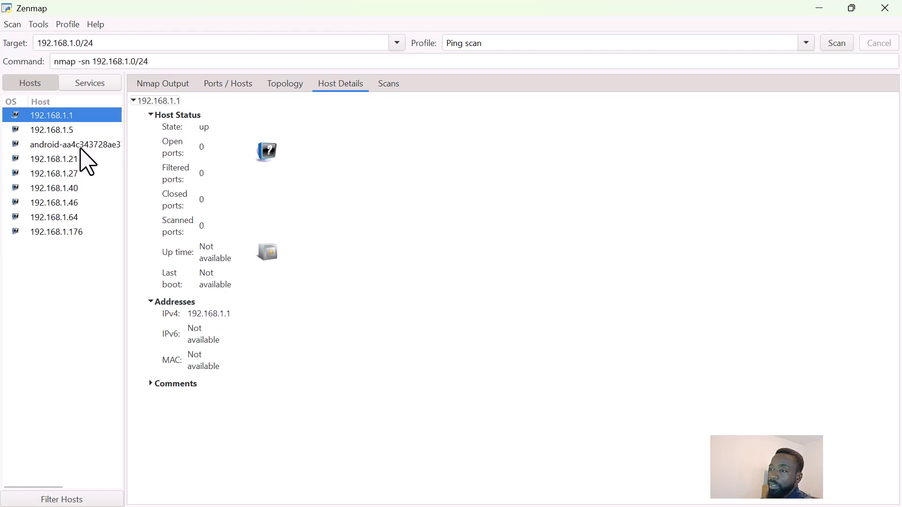
{"action": "left_click", "coordinate": [70, 136]}
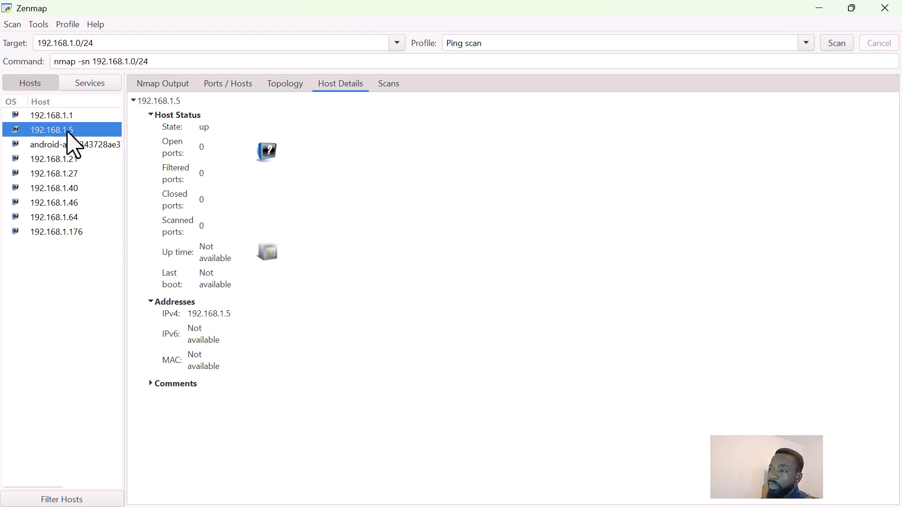
{"action": "left_click", "coordinate": [71, 145]}
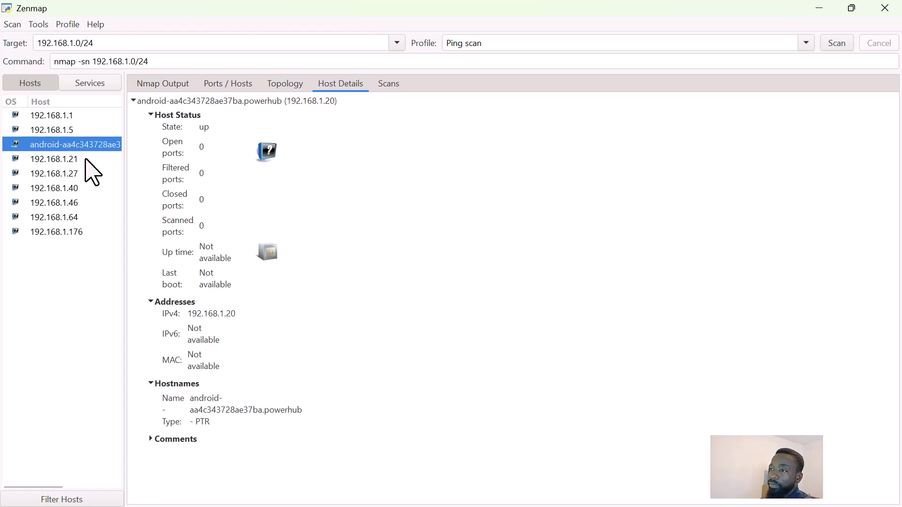
{"action": "left_click", "coordinate": [76, 160]}
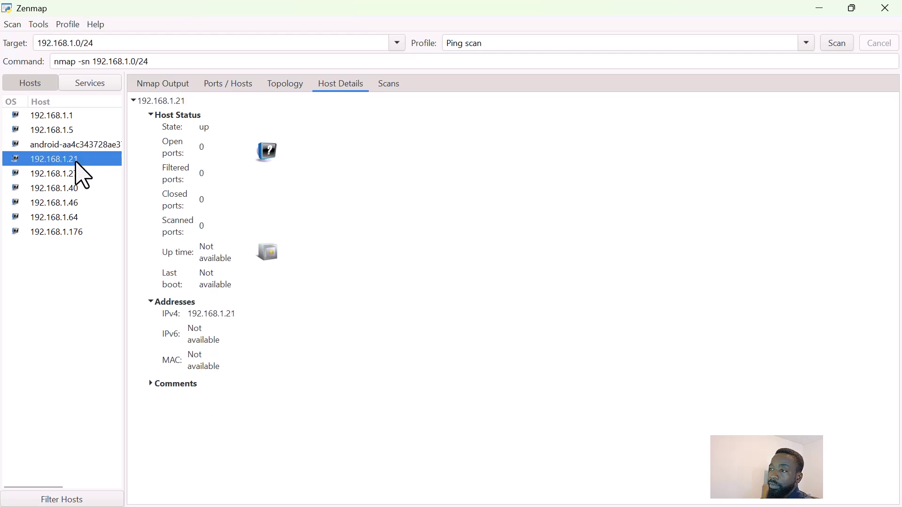
{"action": "left_click", "coordinate": [76, 175]}
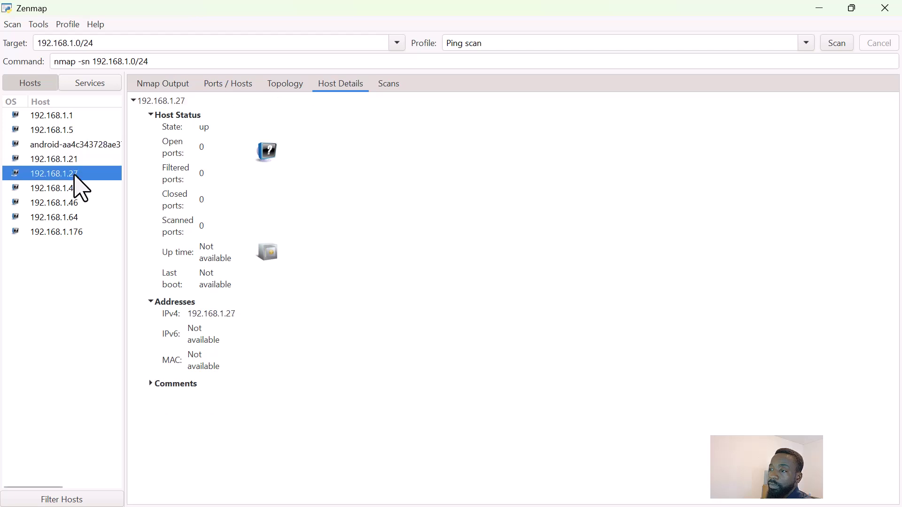
{"action": "left_click", "coordinate": [74, 189]}
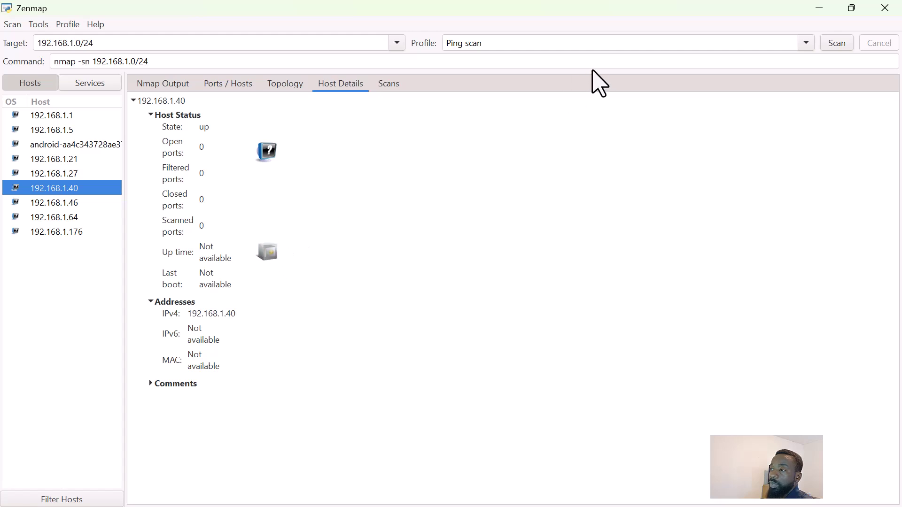
Step: Review the available scan profiles without changing the selection, and return to the Cisco Packet Tracer diagram
{"action": "left_click", "coordinate": [805, 44]}
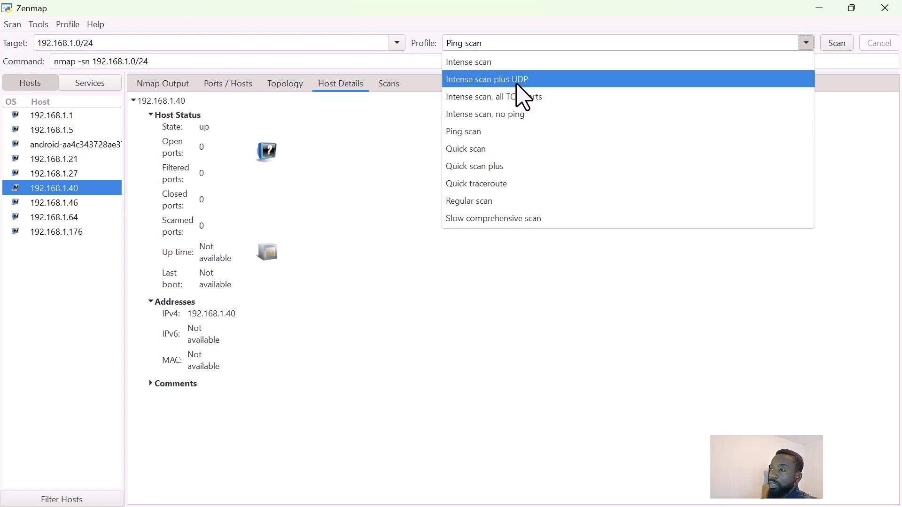
{"action": "left_click", "coordinate": [460, 281]}
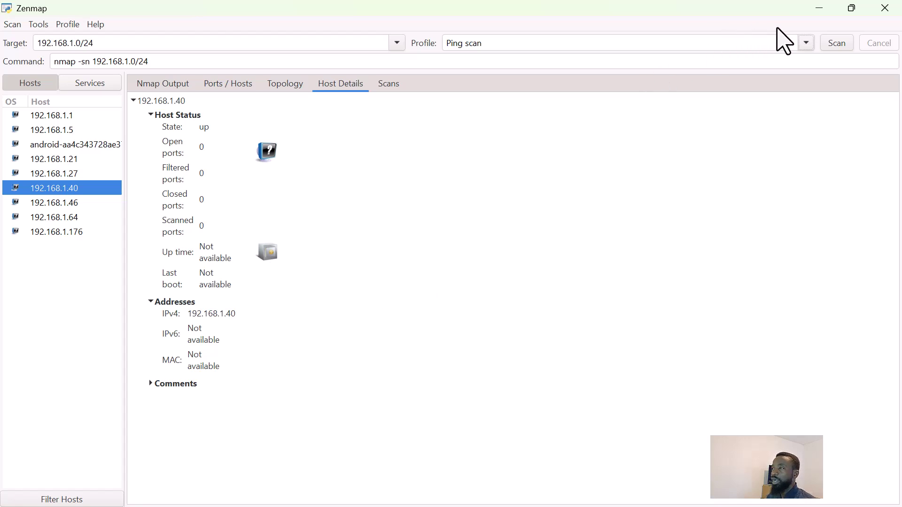
{"action": "left_click", "coordinate": [817, 8]}
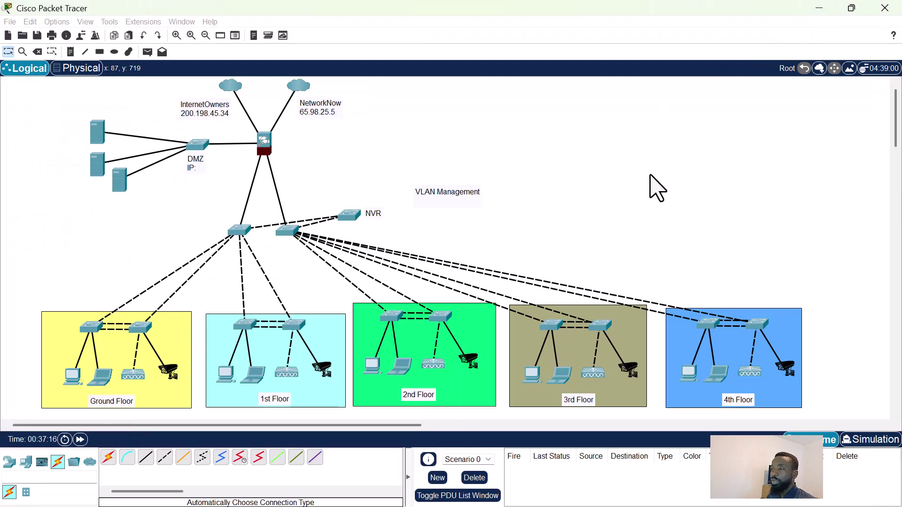